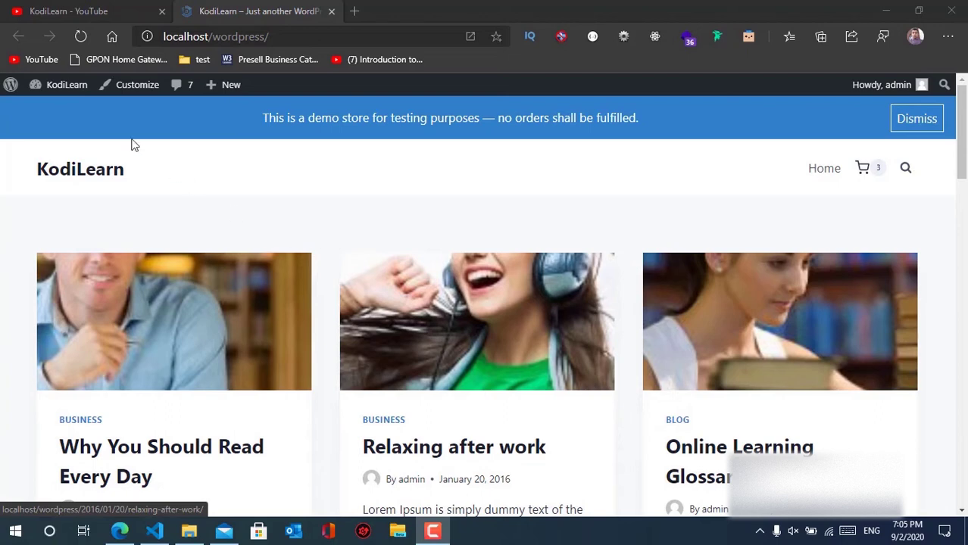
From the KodiLearn Dashboard, go to Plugins > Add New and search for a popup builder.
{"action": "mouse_move", "coordinate": [65, 85]}
{"action": "left_click", "coordinate": [51, 86]}
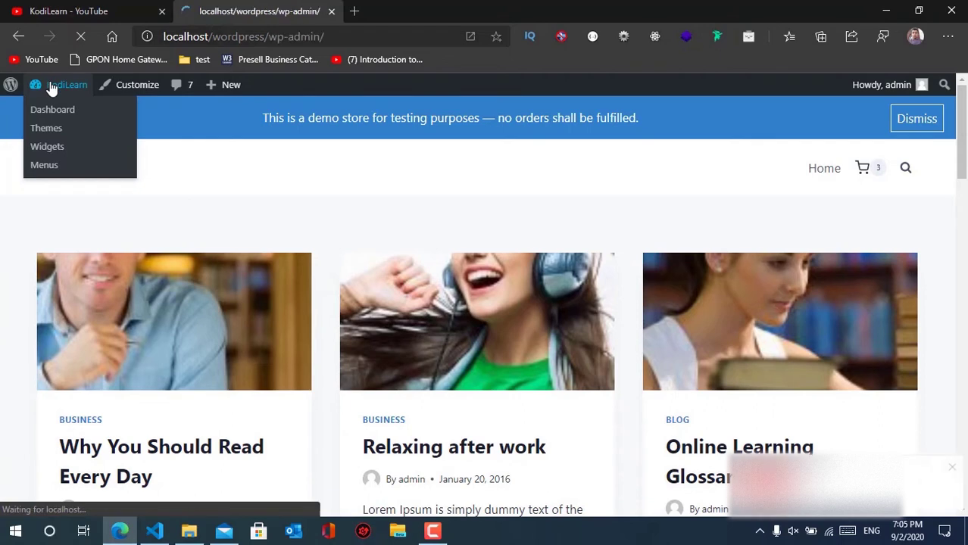
{"action": "scroll", "coordinate": [46, 288], "scroll_direction": "down", "scroll_amount": 2}
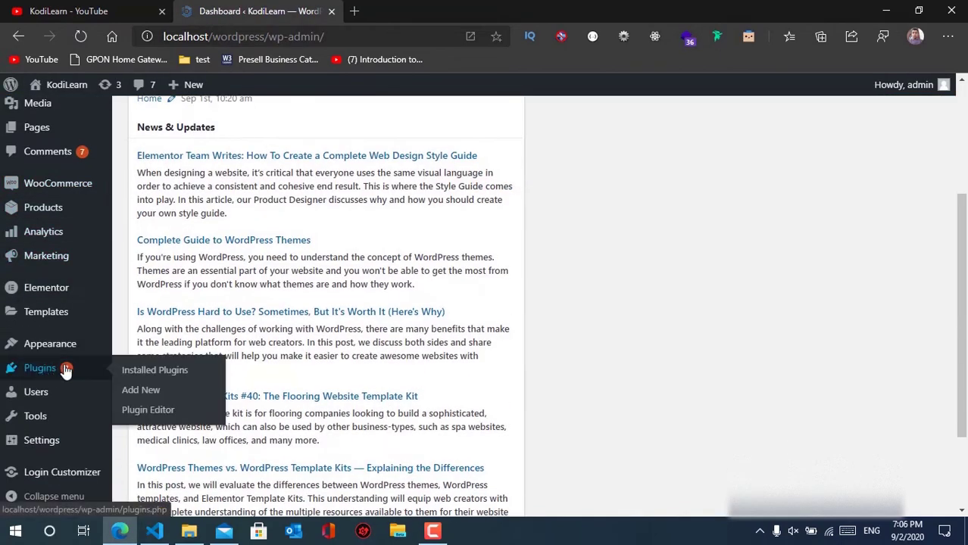
{"action": "left_click", "coordinate": [162, 397]}
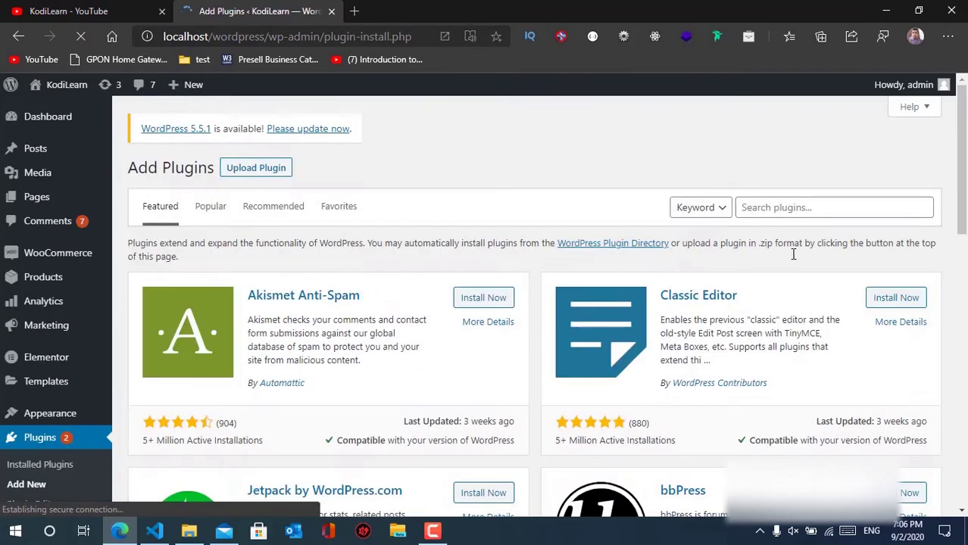
{"action": "left_click", "coordinate": [801, 207]}
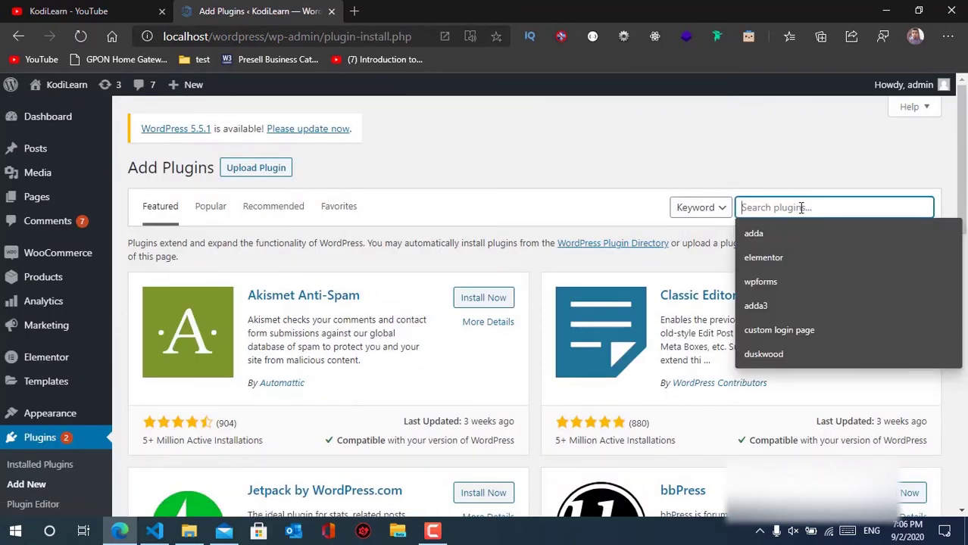
{"action": "type", "text": "popu"}
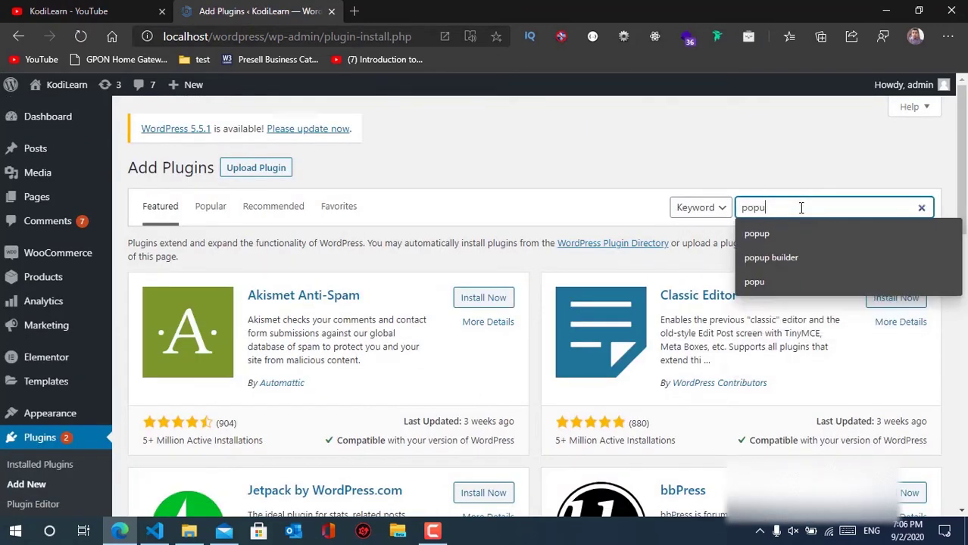
{"action": "type", "text": "p "}
{"action": "type", "text": "er"}
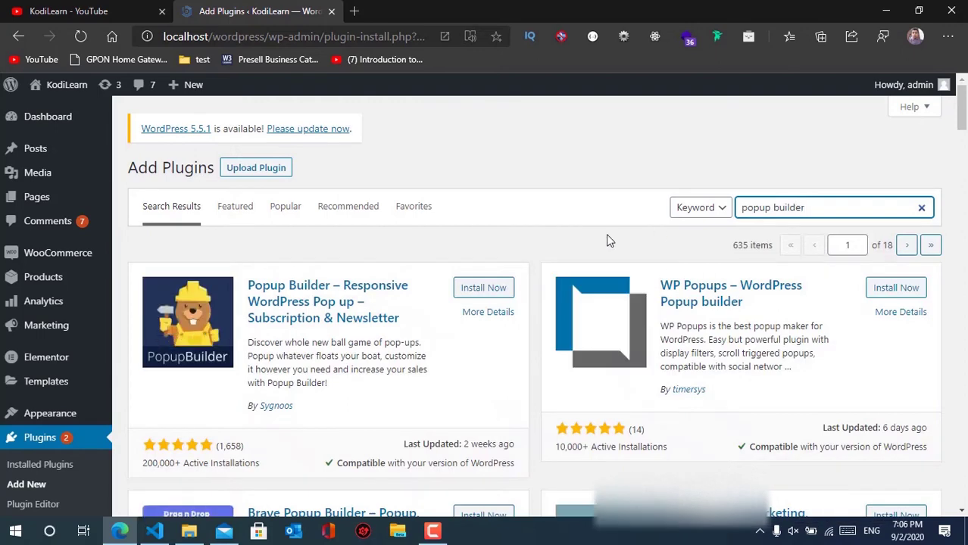
Install and activate the Brave Popup Builder plugin from the search results.
{"action": "scroll", "coordinate": [622, 356], "scroll_direction": "down", "scroll_amount": 3}
{"action": "scroll", "coordinate": [598, 348], "scroll_direction": "up", "scroll_amount": 1}
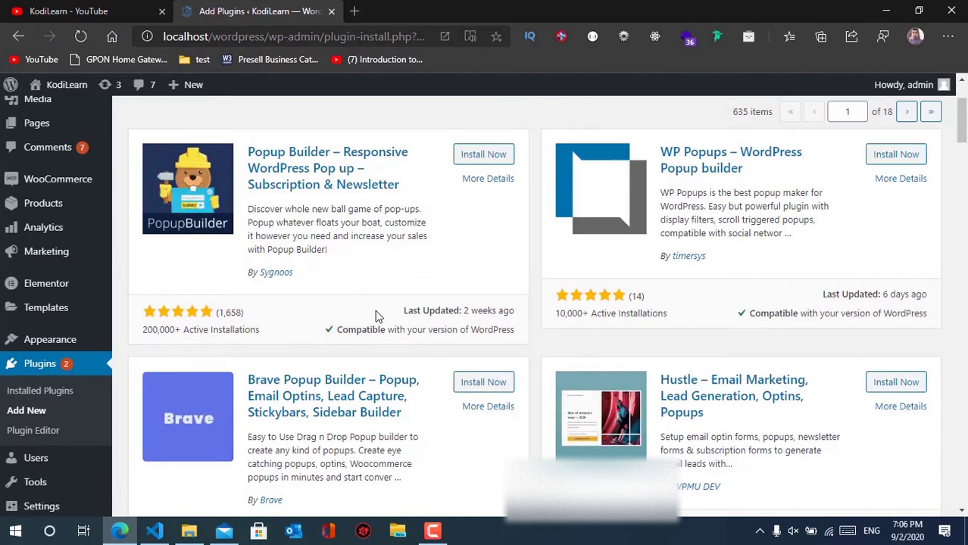
{"action": "scroll", "coordinate": [303, 303], "scroll_direction": "down", "scroll_amount": 1}
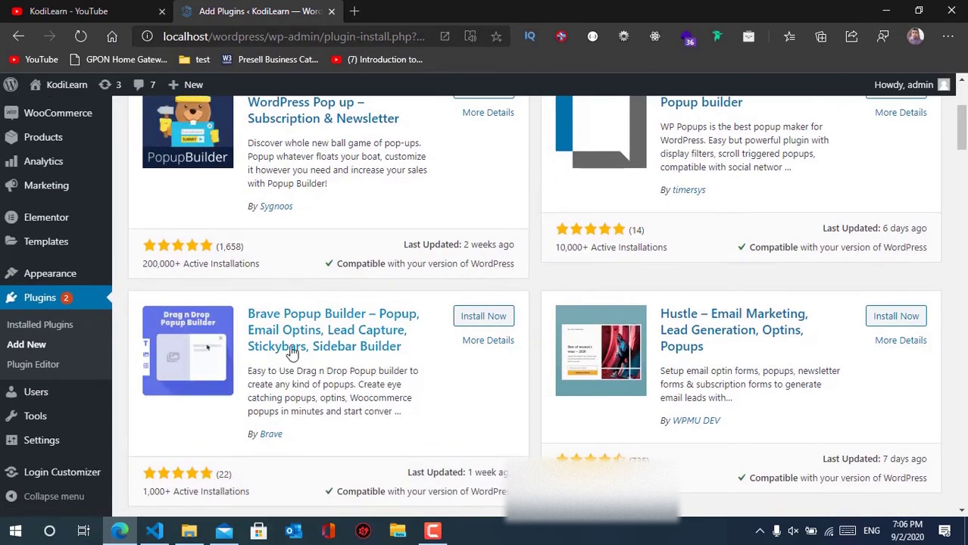
{"action": "left_click_drag", "start_coordinate": [155, 492], "coordinate": [266, 492]}
{"action": "left_click", "coordinate": [261, 494]}
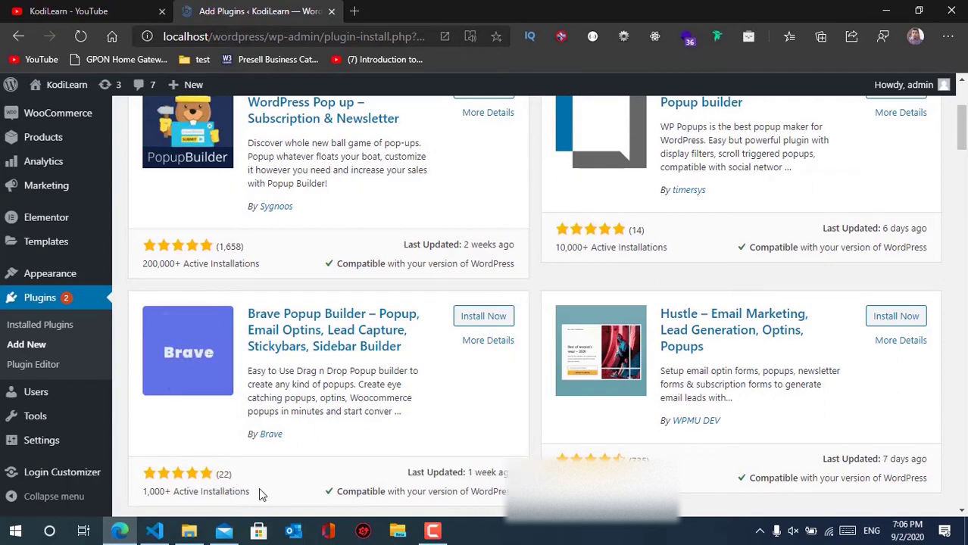
{"action": "left_click", "coordinate": [499, 317]}
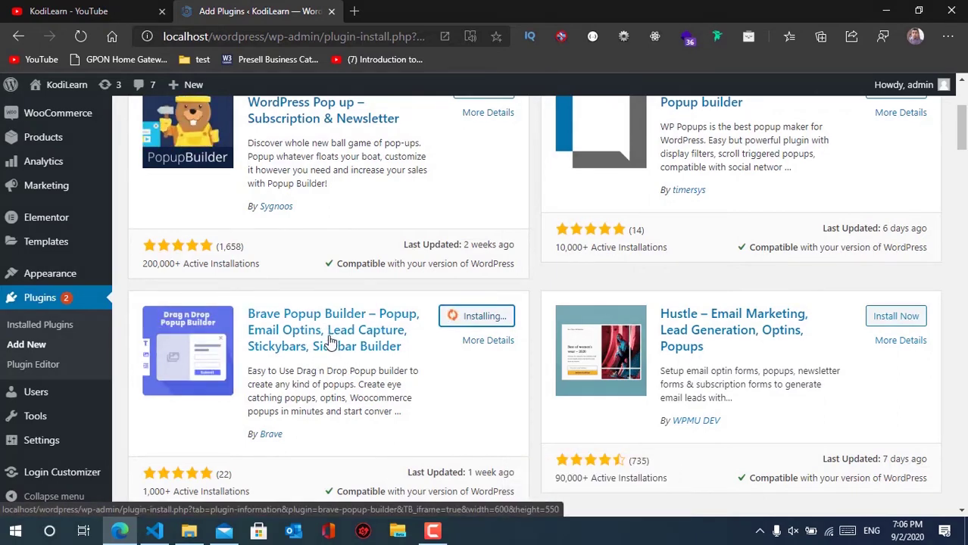
{"action": "left_click", "coordinate": [472, 321]}
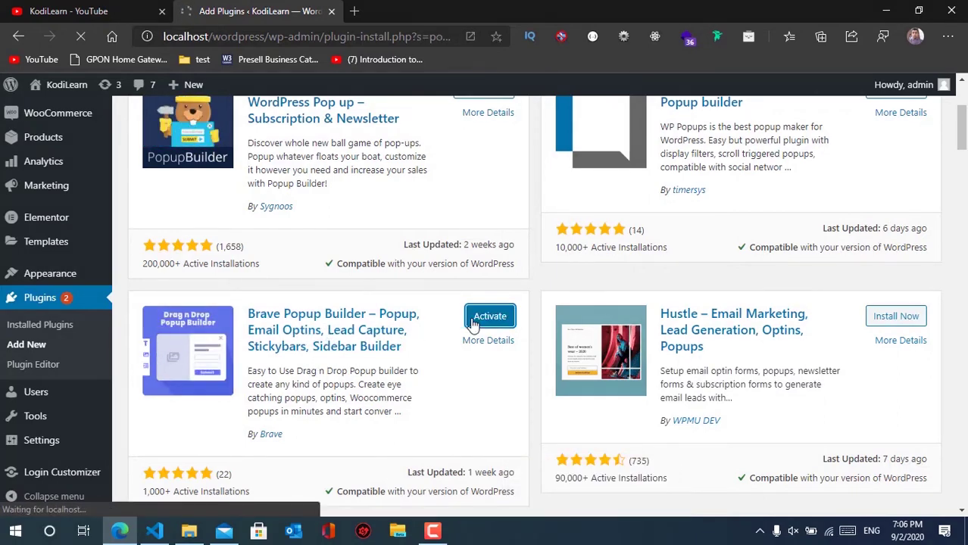
Create a new Brave popup titled 'Test' with a Custom Goal and open its editor.
{"action": "scroll", "coordinate": [295, 281], "scroll_direction": "down", "scroll_amount": 2}
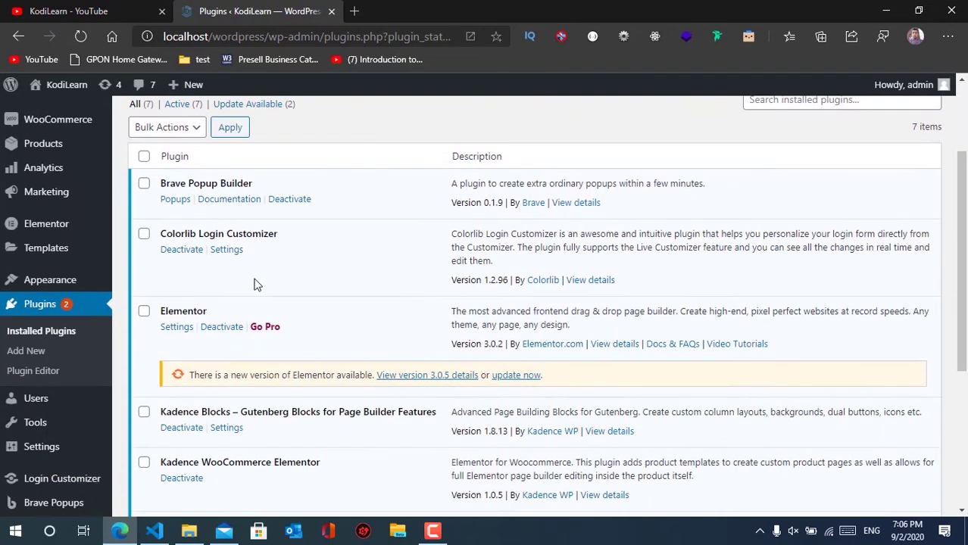
{"action": "scroll", "coordinate": [353, 391], "scroll_direction": "down", "scroll_amount": 3}
{"action": "scroll", "coordinate": [307, 418], "scroll_direction": "down", "scroll_amount": 1}
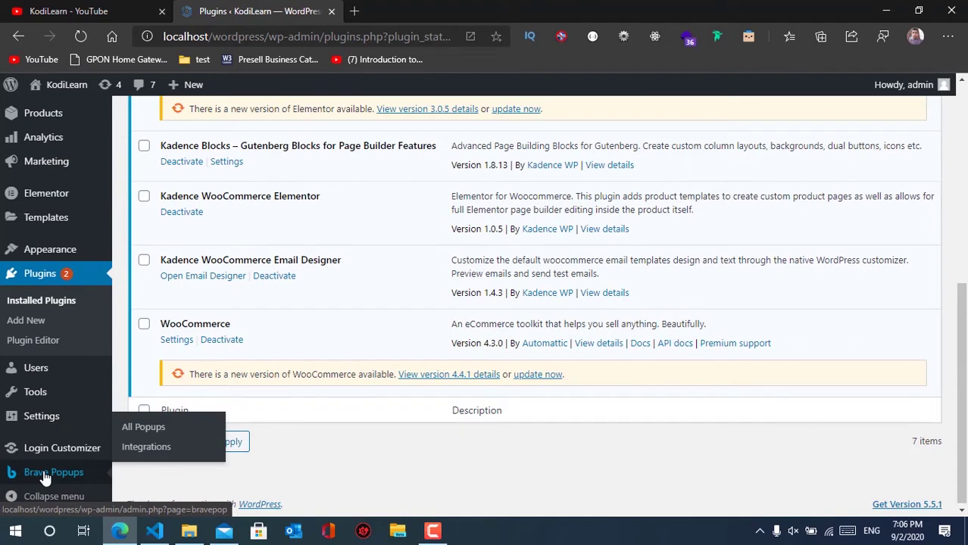
{"action": "left_click", "coordinate": [45, 474]}
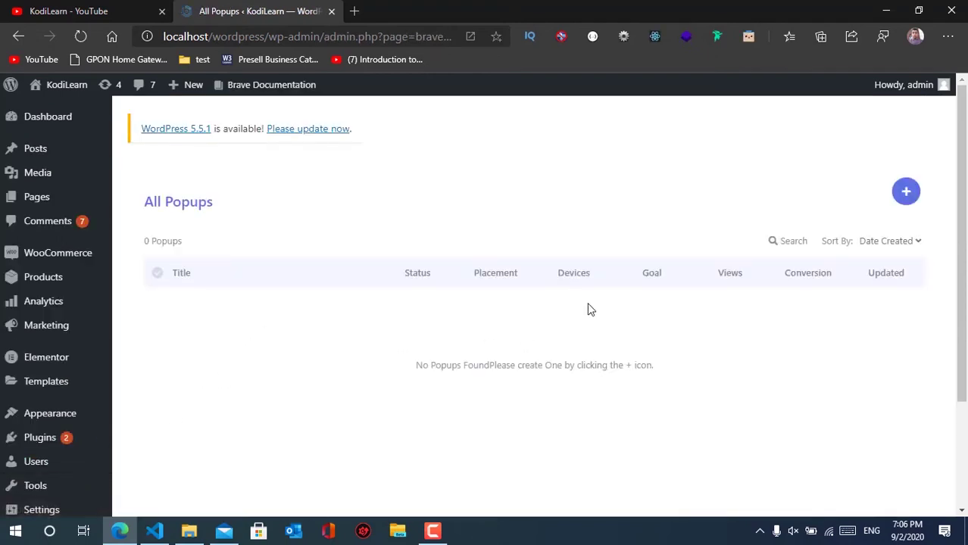
{"action": "left_click", "coordinate": [907, 196]}
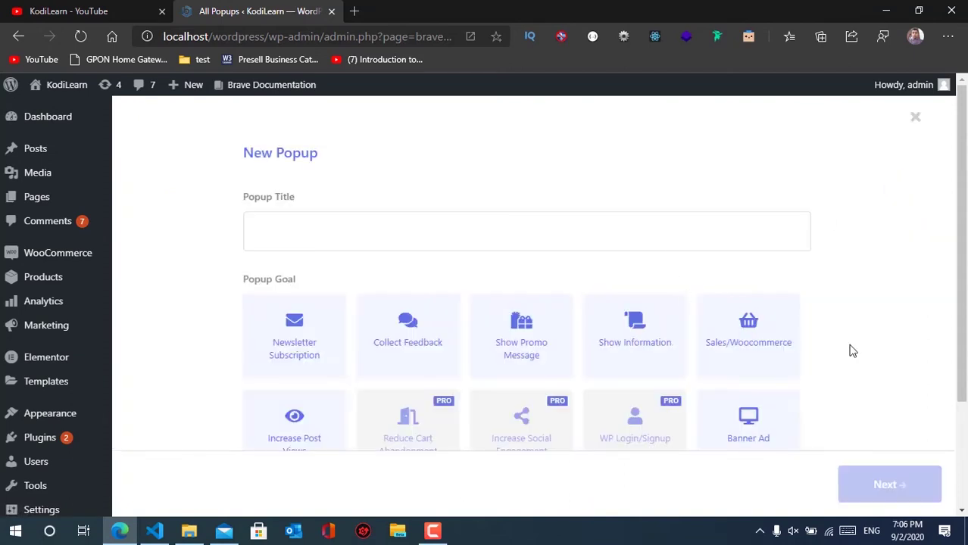
{"action": "left_click", "coordinate": [286, 229]}
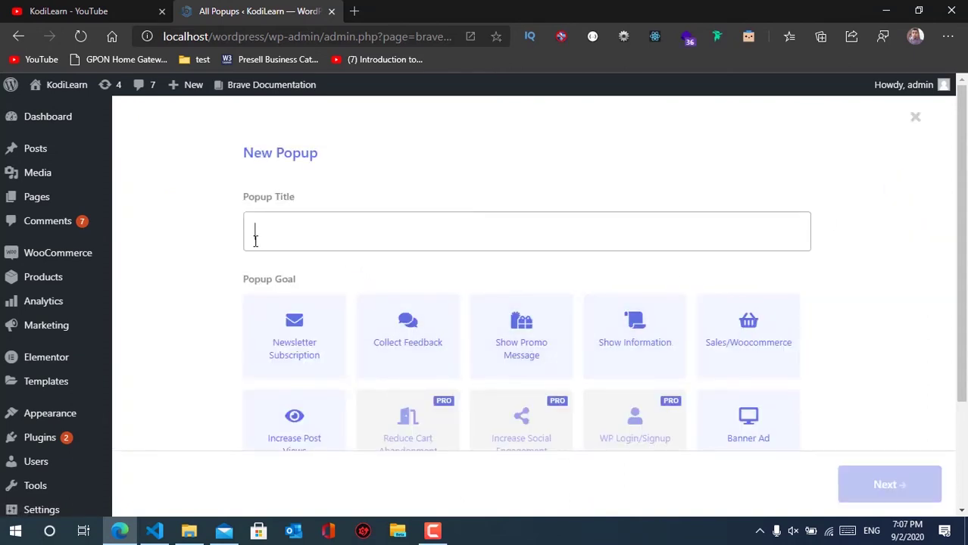
{"action": "type", "text": "Test"}
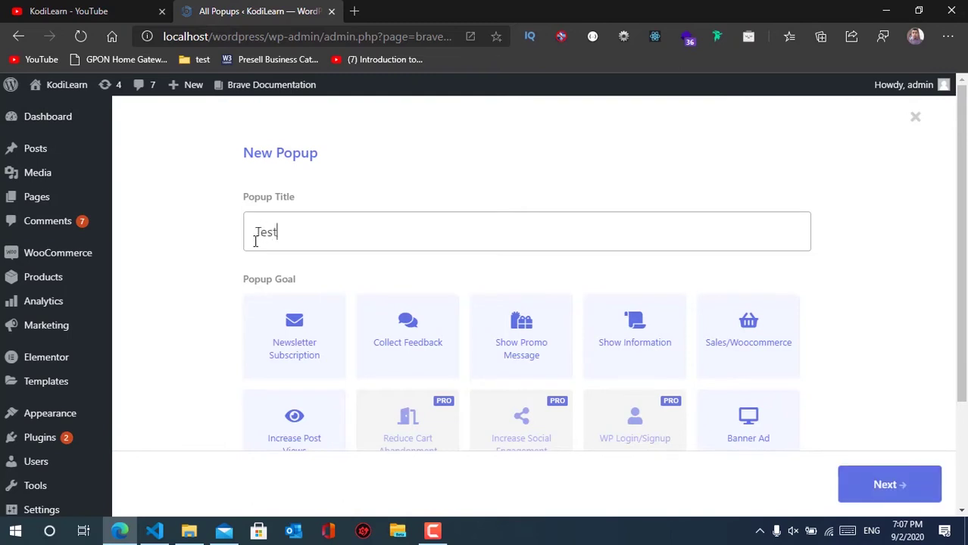
{"action": "scroll", "coordinate": [298, 329], "scroll_direction": "down", "scroll_amount": 1}
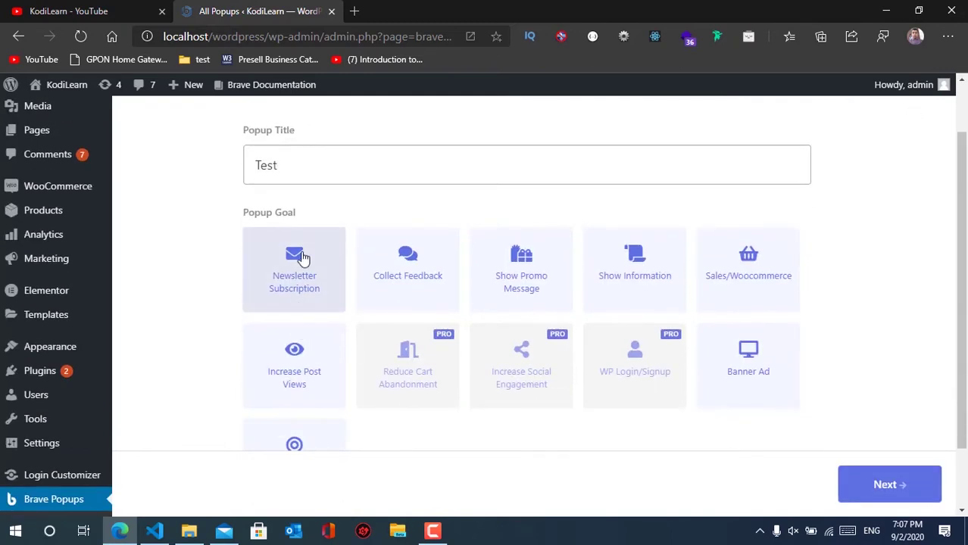
{"action": "scroll", "coordinate": [307, 242], "scroll_direction": "down", "scroll_amount": 1}
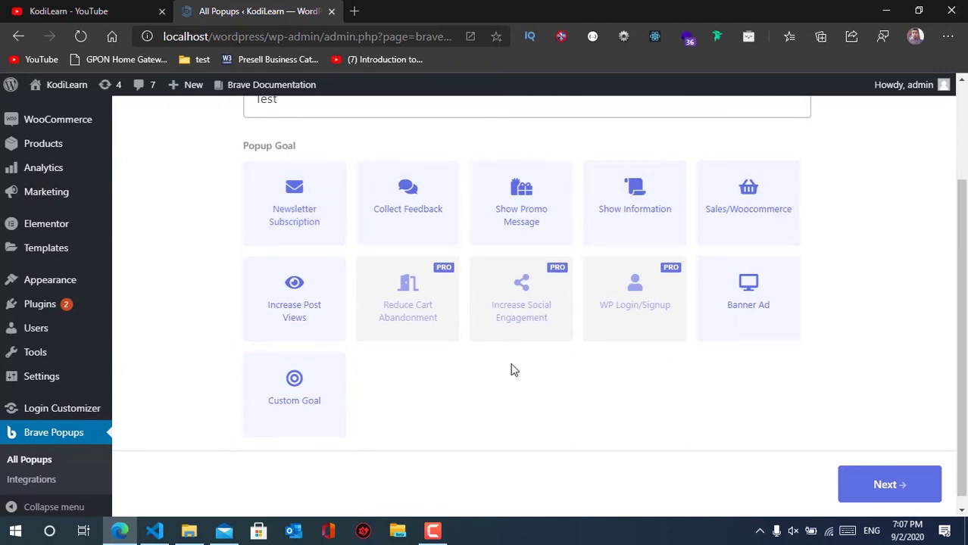
{"action": "left_click", "coordinate": [269, 396]}
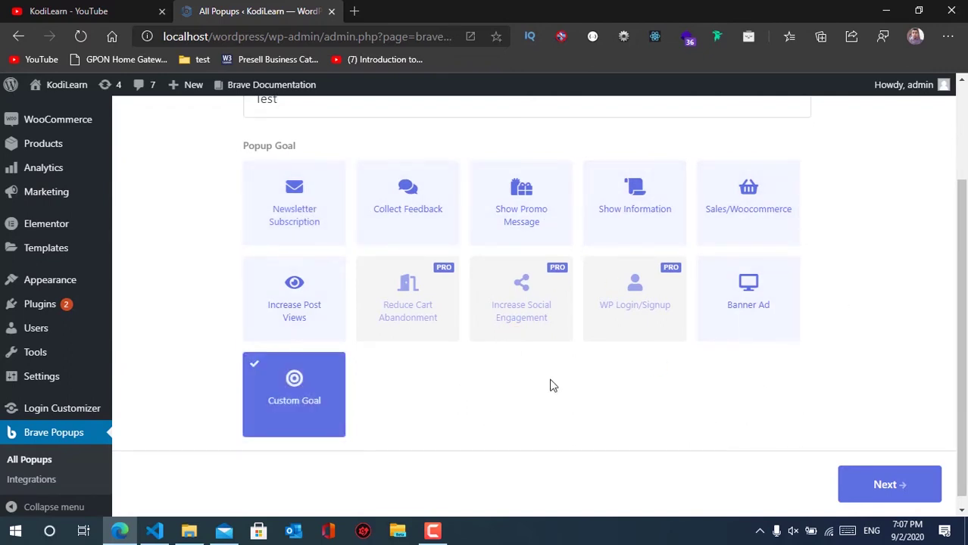
{"action": "left_click", "coordinate": [901, 482]}
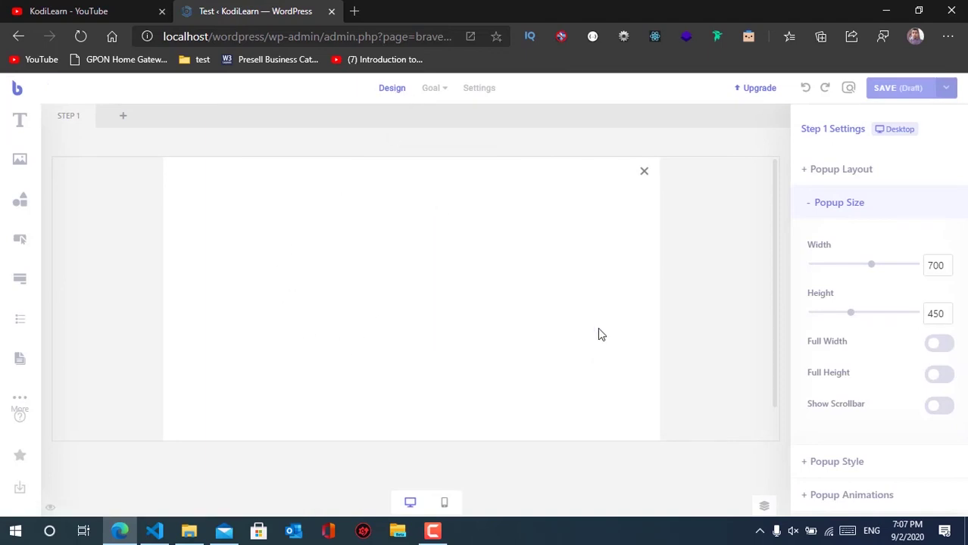
Reveal the extra element types in the empty popup editor and zoom the page to 90%.
{"action": "left_click_drag", "start_coordinate": [301, 238], "coordinate": [454, 350]}
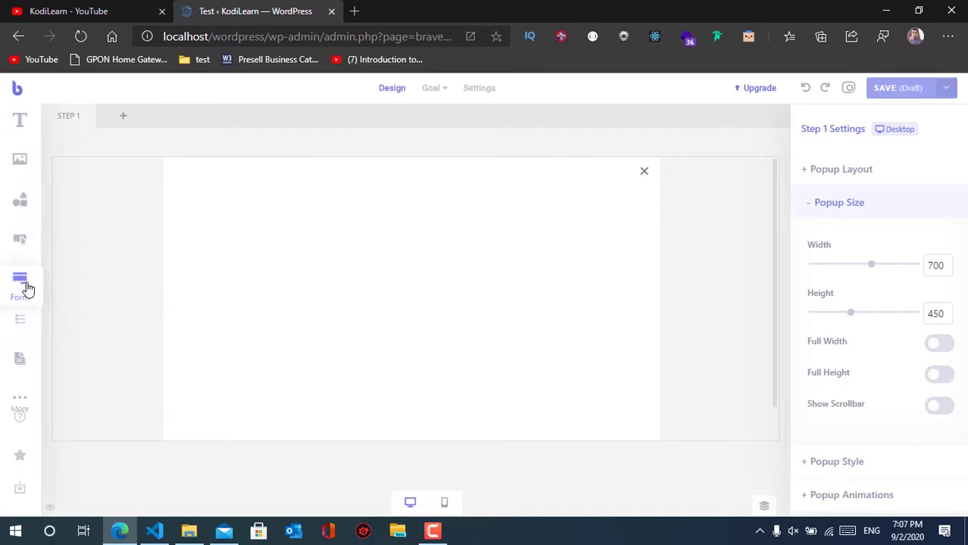
{"action": "left_click", "coordinate": [20, 406]}
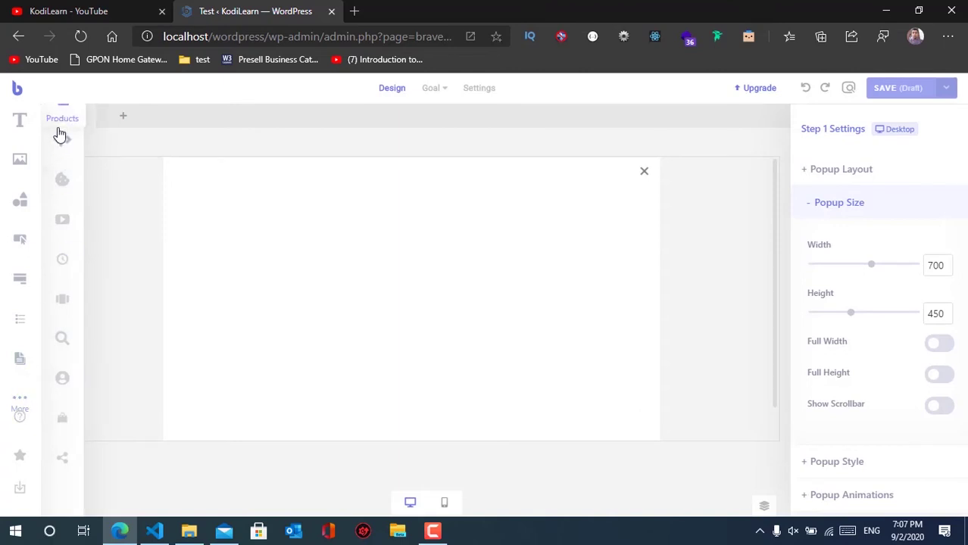
{"action": "key", "text": "ctrl+minus"}
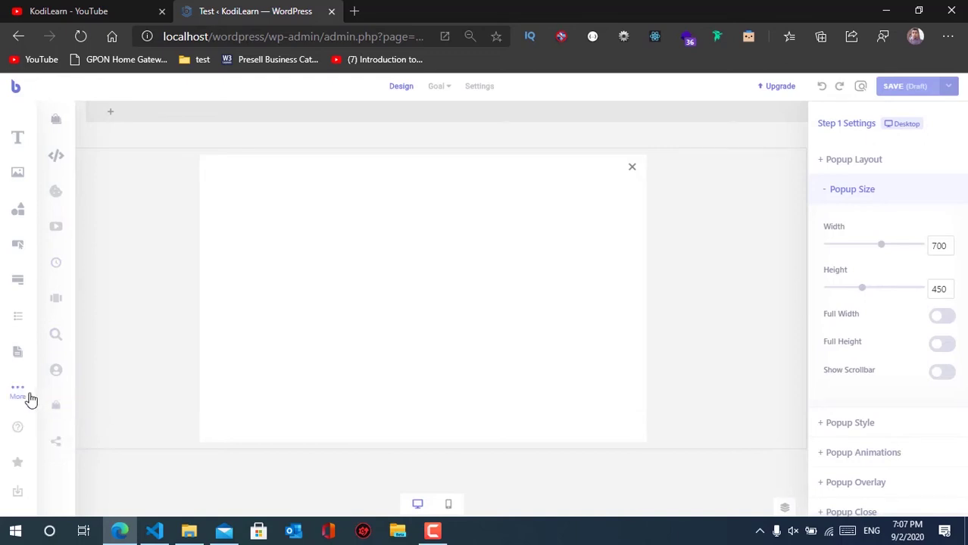
Import the 'Hello there' preset from the presets library into the popup.
{"action": "left_click", "coordinate": [16, 494]}
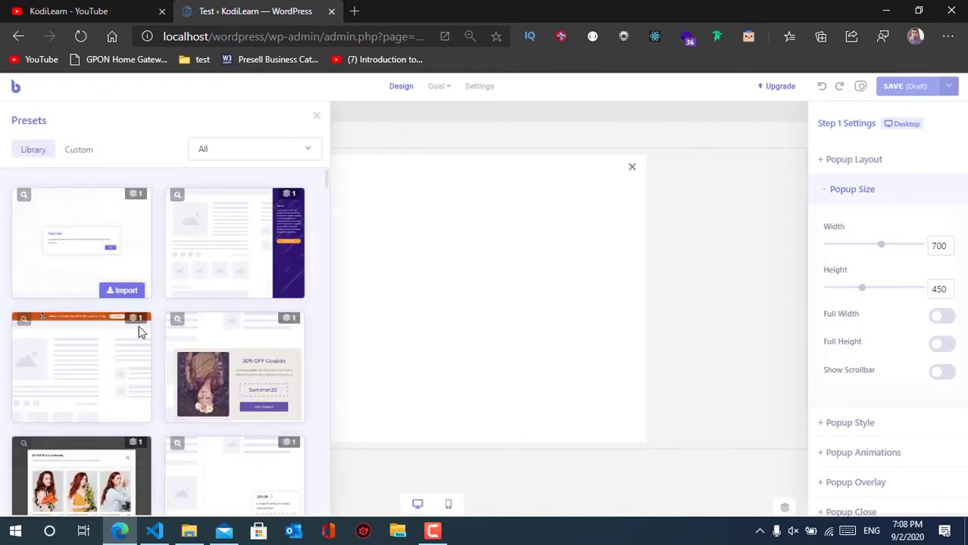
{"action": "scroll", "coordinate": [136, 361], "scroll_direction": "down", "scroll_amount": 3}
{"action": "scroll", "coordinate": [138, 363], "scroll_direction": "down", "scroll_amount": 3}
{"action": "scroll", "coordinate": [137, 360], "scroll_direction": "down", "scroll_amount": 3}
{"action": "scroll", "coordinate": [148, 357], "scroll_direction": "down", "scroll_amount": 3}
{"action": "scroll", "coordinate": [275, 324], "scroll_direction": "down", "scroll_amount": 3}
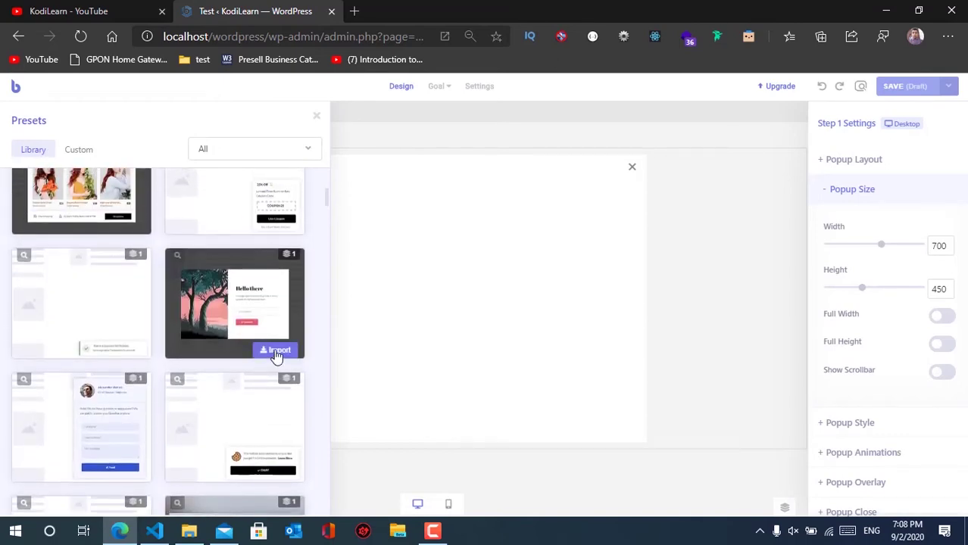
{"action": "left_click", "coordinate": [277, 353]}
{"action": "left_click", "coordinate": [575, 242]}
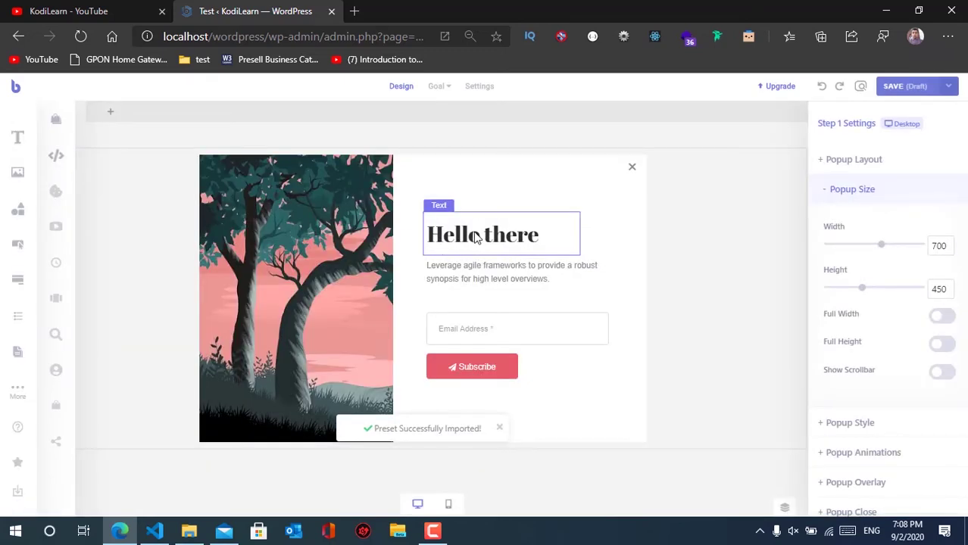
Inspect the preset's heading, description paragraph and email signup form.
{"action": "left_click", "coordinate": [476, 238]}
{"action": "left_click_drag", "start_coordinate": [546, 235], "coordinate": [414, 247]}
{"action": "left_click", "coordinate": [538, 241]}
{"action": "left_click", "coordinate": [534, 277]}
{"action": "left_click", "coordinate": [513, 334]}
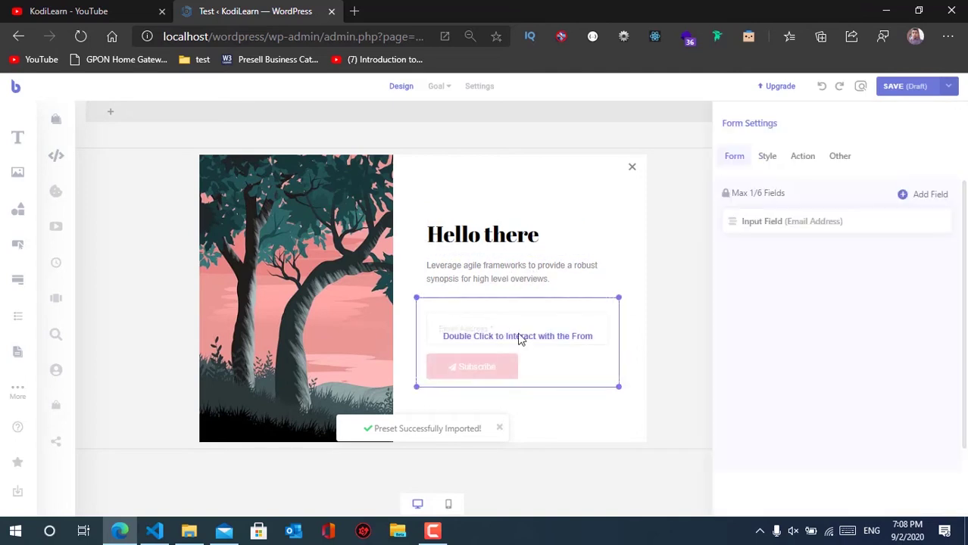
Round the tree image's corners with the Roundness slider.
{"action": "left_click", "coordinate": [294, 281]}
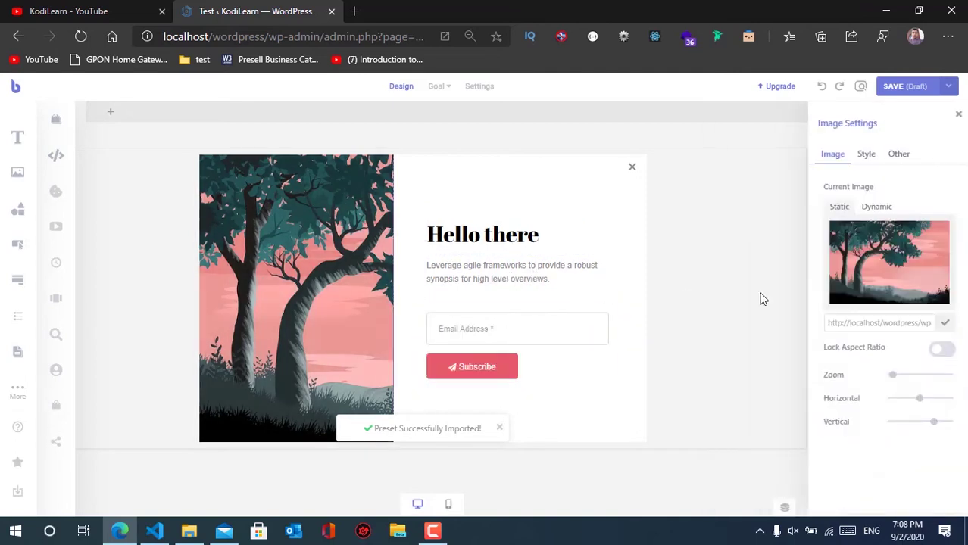
{"action": "left_click", "coordinate": [865, 156]}
{"action": "mouse_move", "coordinate": [887, 189]}
{"action": "left_mouse_down"}
{"action": "mouse_move", "coordinate": [937, 212]}
{"action": "mouse_move", "coordinate": [920, 236]}
{"action": "mouse_move", "coordinate": [926, 259]}
{"action": "mouse_move", "coordinate": [880, 284]}
{"action": "mouse_move", "coordinate": [893, 305]}
{"action": "left_mouse_up"}
{"action": "scroll", "coordinate": [876, 367], "scroll_direction": "down", "scroll_amount": 1}
{"action": "scroll", "coordinate": [902, 330], "scroll_direction": "down", "scroll_amount": 2}
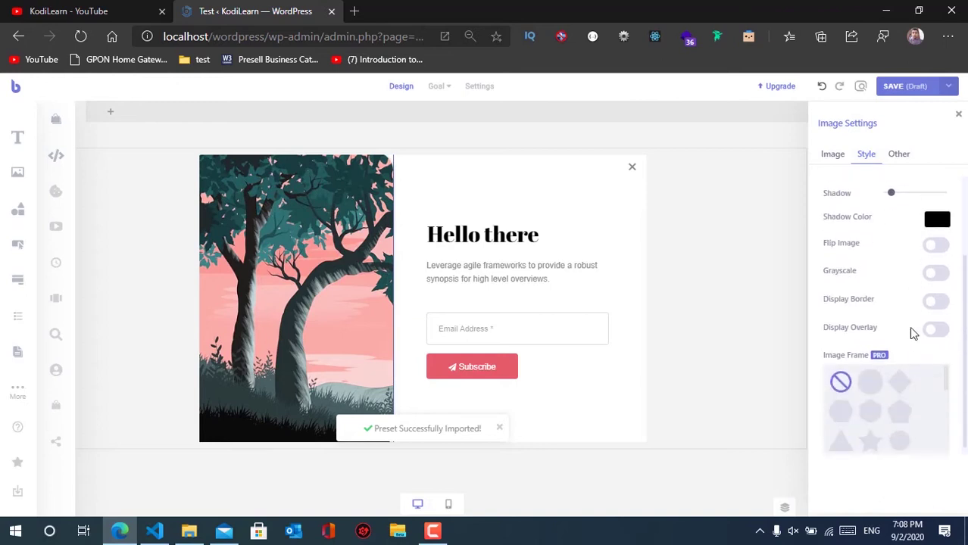
{"action": "scroll", "coordinate": [881, 241], "scroll_direction": "up", "scroll_amount": 2}
{"action": "scroll", "coordinate": [901, 159], "scroll_direction": "up", "scroll_amount": 1}
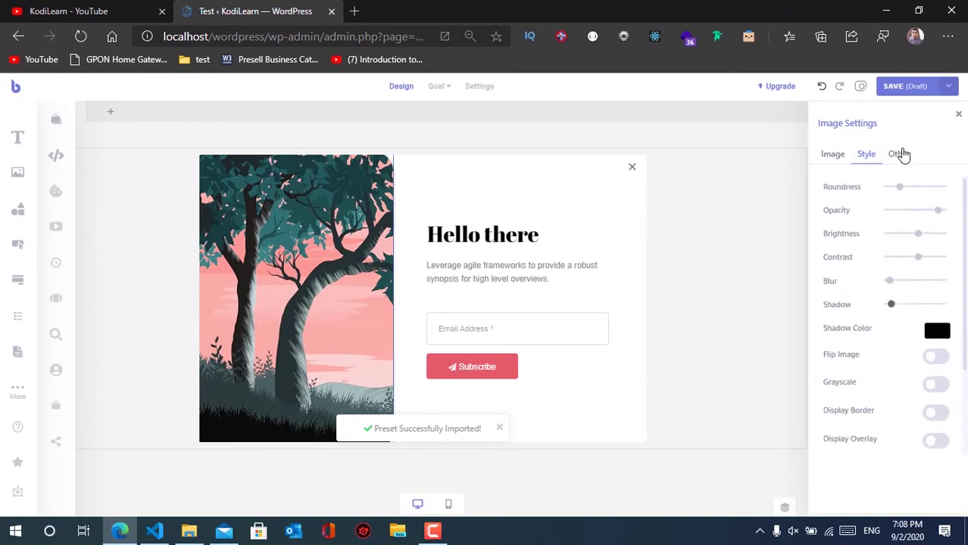
Try the Opacity, Shrink and Rise Up hover effects, settling on Enlarge for the image.
{"action": "left_click", "coordinate": [899, 154]}
{"action": "left_click", "coordinate": [903, 237]}
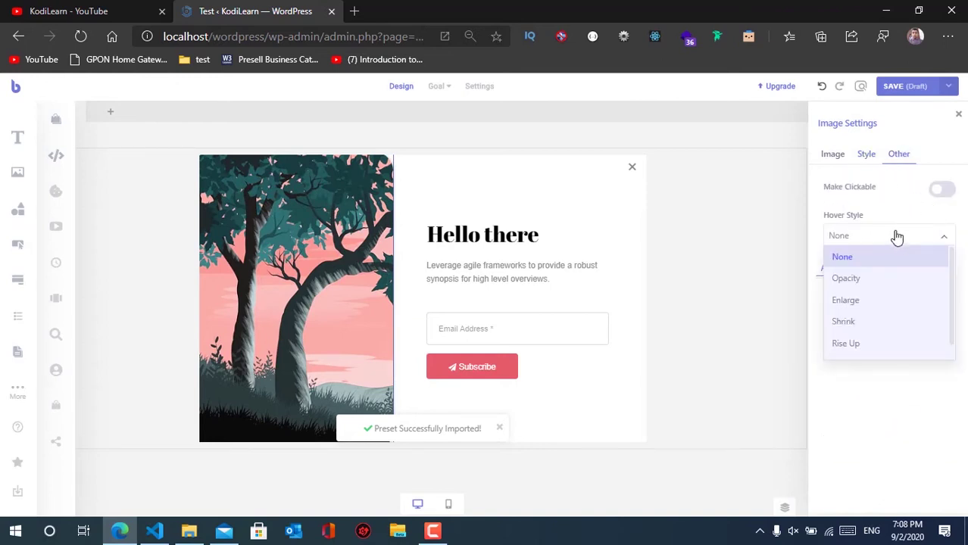
{"action": "left_click", "coordinate": [870, 280]}
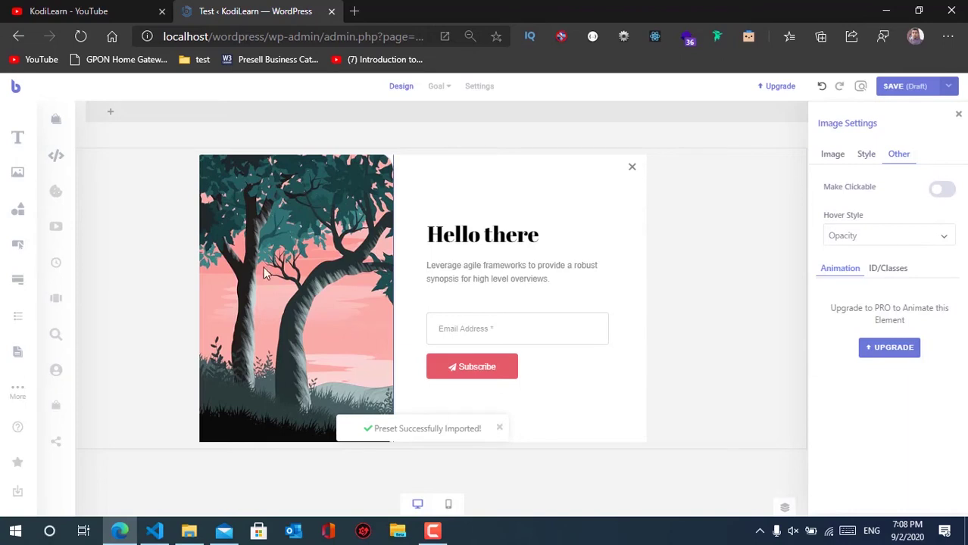
{"action": "left_click", "coordinate": [885, 231]}
{"action": "left_click", "coordinate": [856, 322]}
{"action": "left_click", "coordinate": [898, 238]}
{"action": "left_click", "coordinate": [855, 343]}
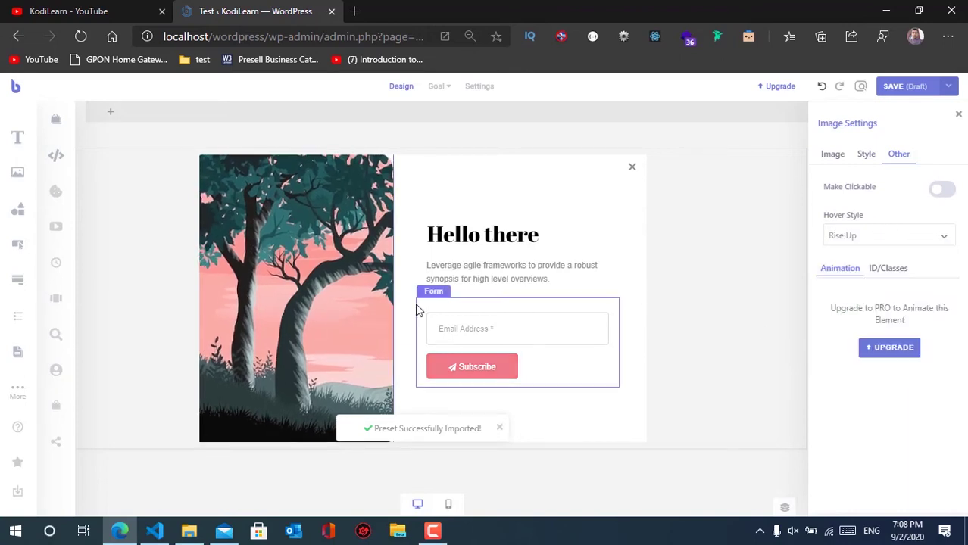
{"action": "left_click", "coordinate": [942, 237]}
{"action": "left_click", "coordinate": [852, 303]}
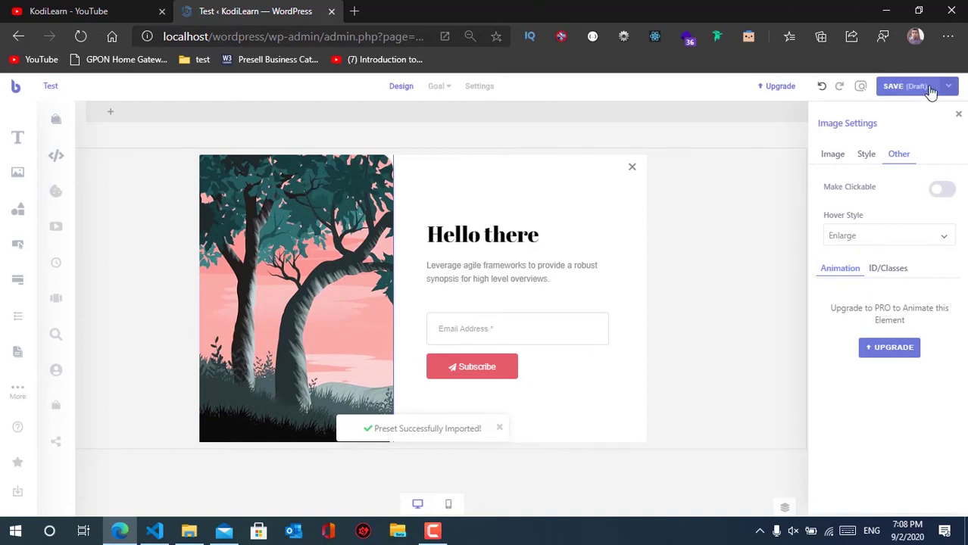
Set the popup goal to Newsletter Subscription, completed when a visitor submits a form.
{"action": "left_click", "coordinate": [438, 88]}
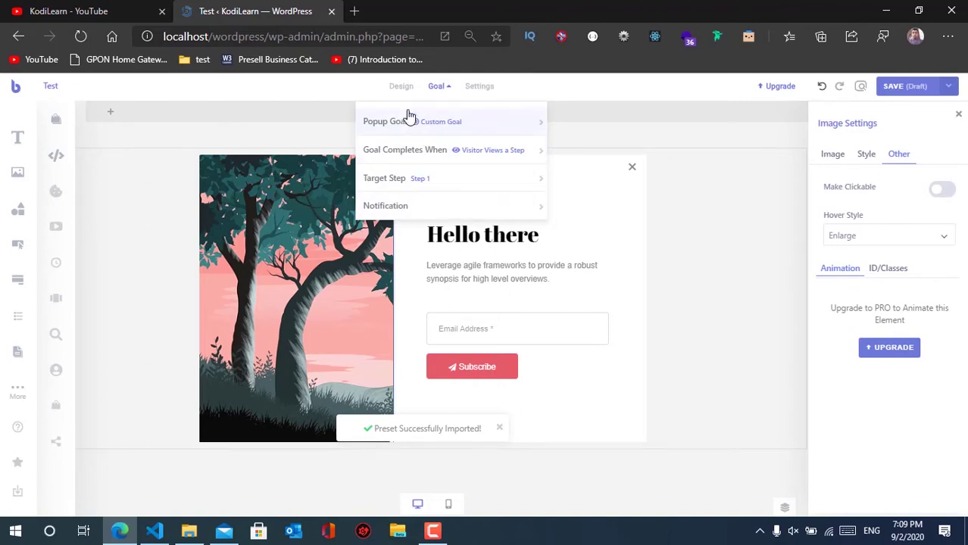
{"action": "left_click", "coordinate": [438, 123]}
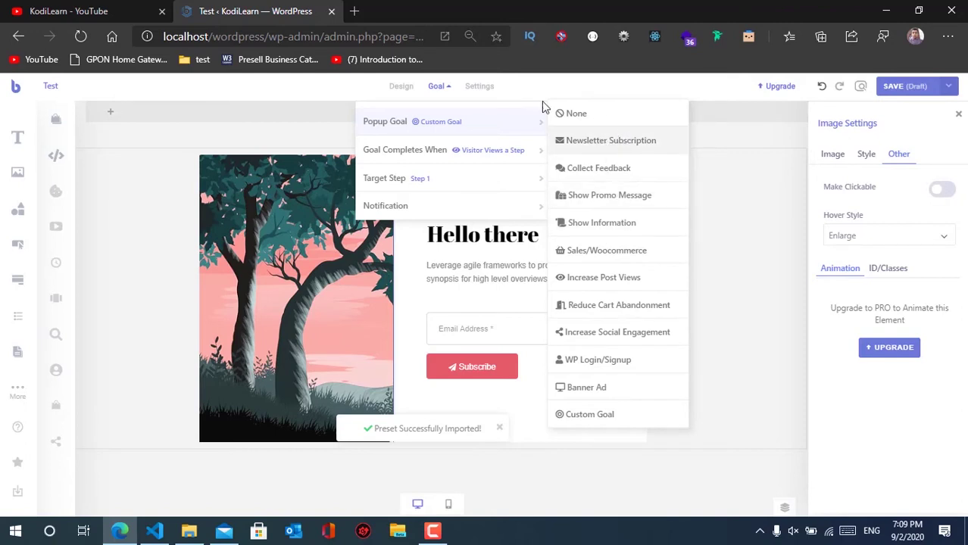
{"action": "left_click", "coordinate": [622, 140]}
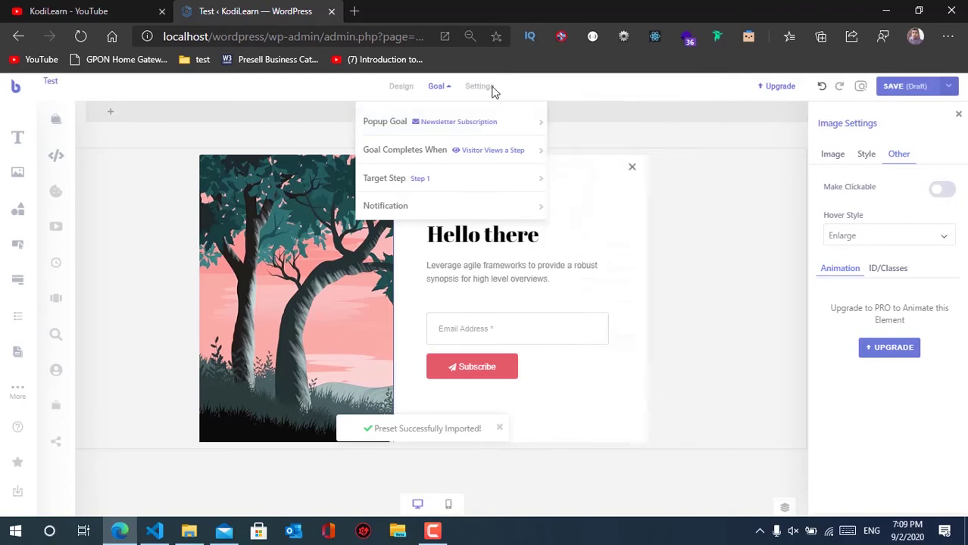
{"action": "left_click", "coordinate": [473, 159]}
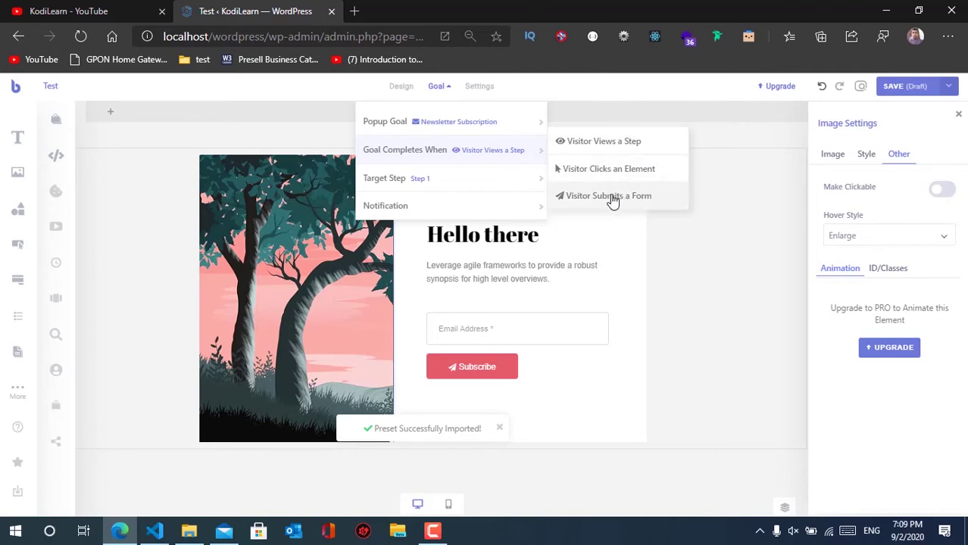
{"action": "left_click", "coordinate": [613, 198]}
{"action": "mouse_move", "coordinate": [450, 249]}
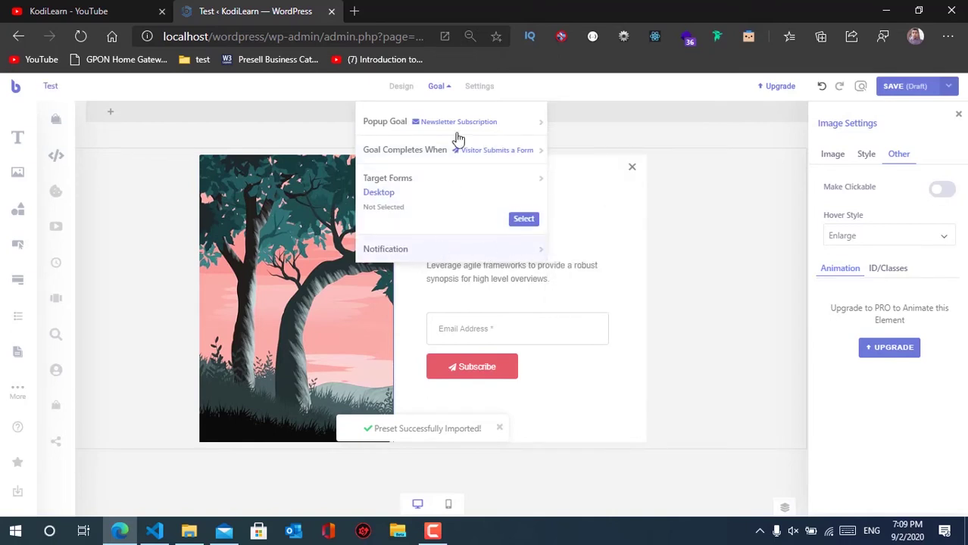
{"action": "left_click", "coordinate": [491, 87]}
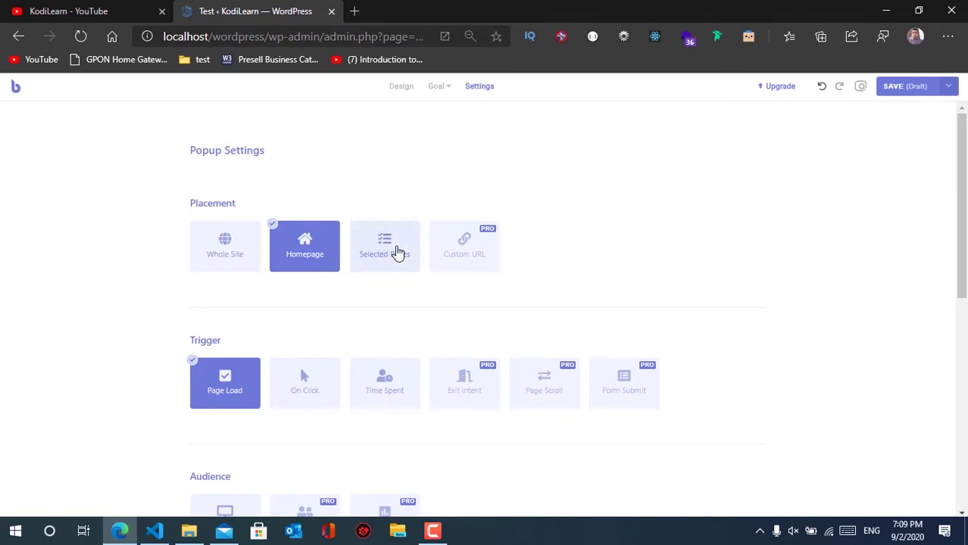
{"action": "left_click", "coordinate": [227, 256]}
{"action": "left_click", "coordinate": [311, 256]}
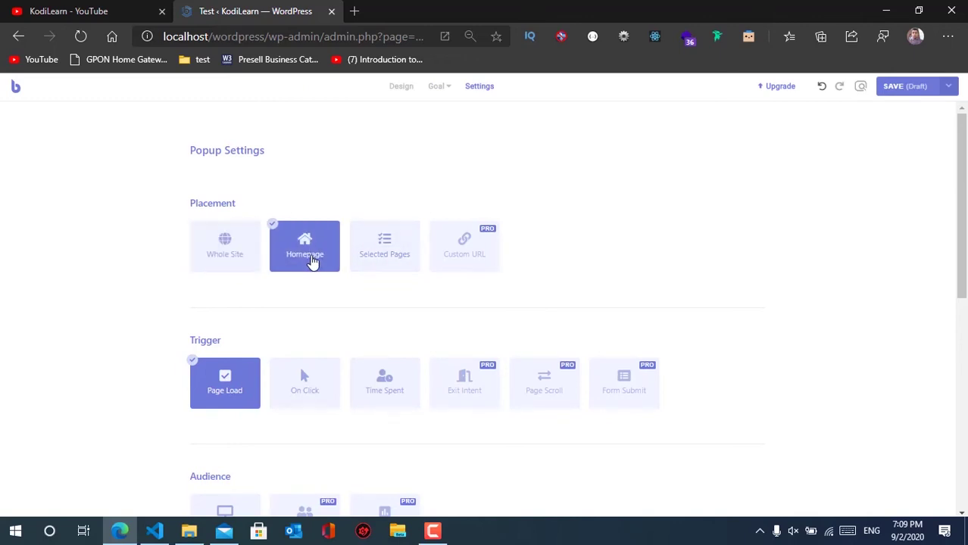
{"action": "left_click", "coordinate": [399, 263]}
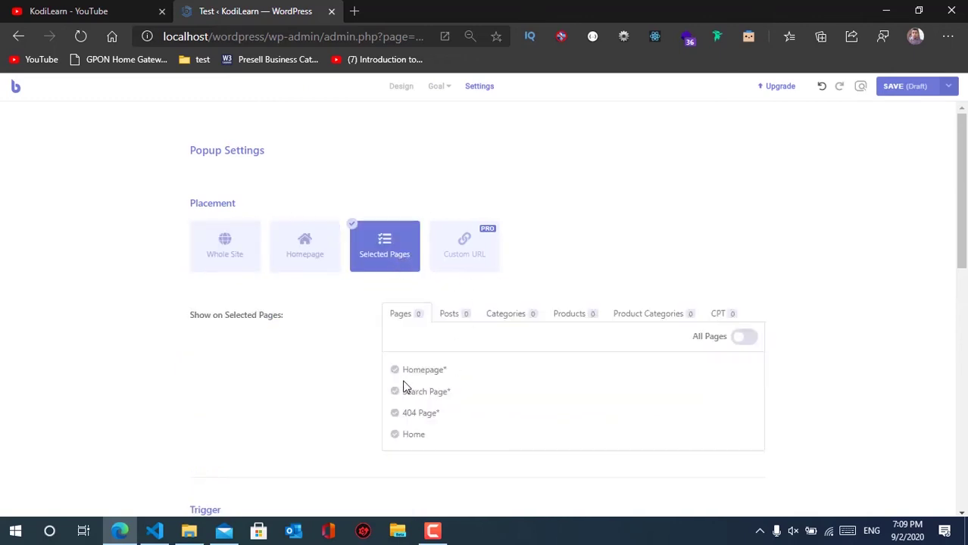
{"action": "left_click", "coordinate": [288, 259]}
{"action": "scroll", "coordinate": [480, 248], "scroll_direction": "down", "scroll_amount": 1}
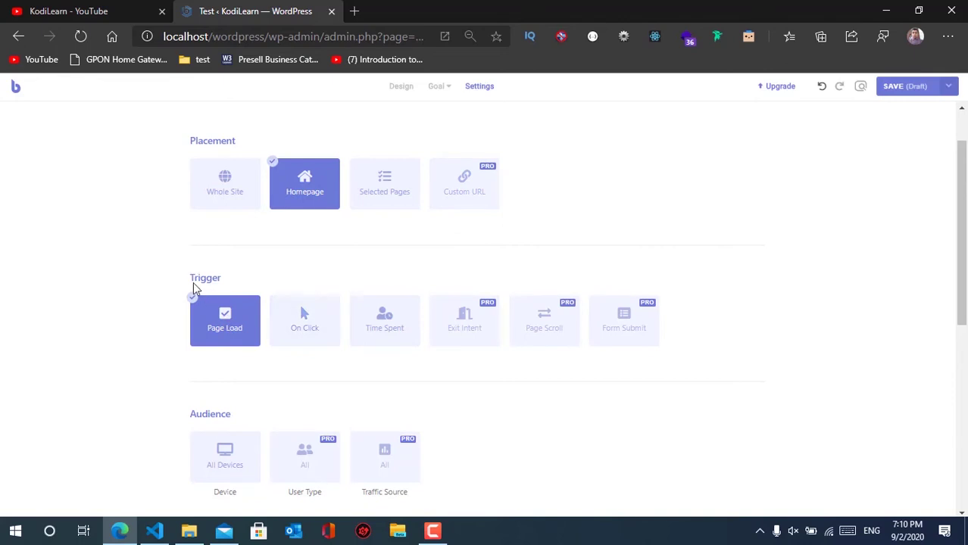
{"action": "scroll", "coordinate": [194, 278], "scroll_direction": "down", "scroll_amount": 2}
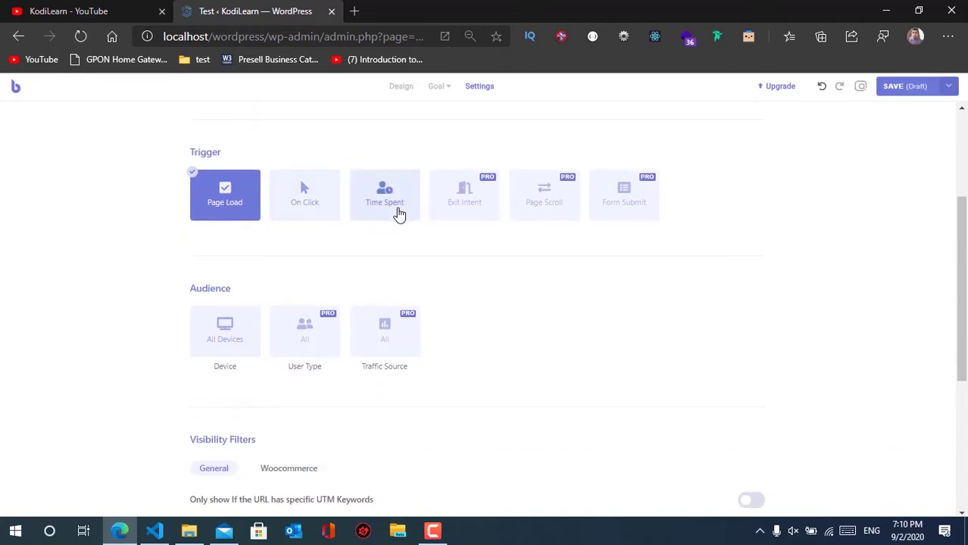
{"action": "left_click", "coordinate": [384, 211]}
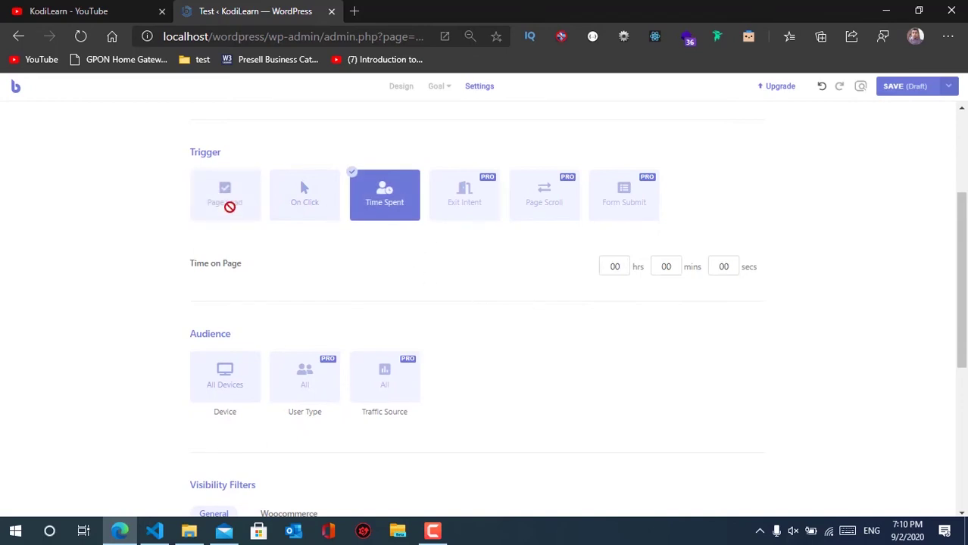
{"action": "left_click", "coordinate": [308, 202]}
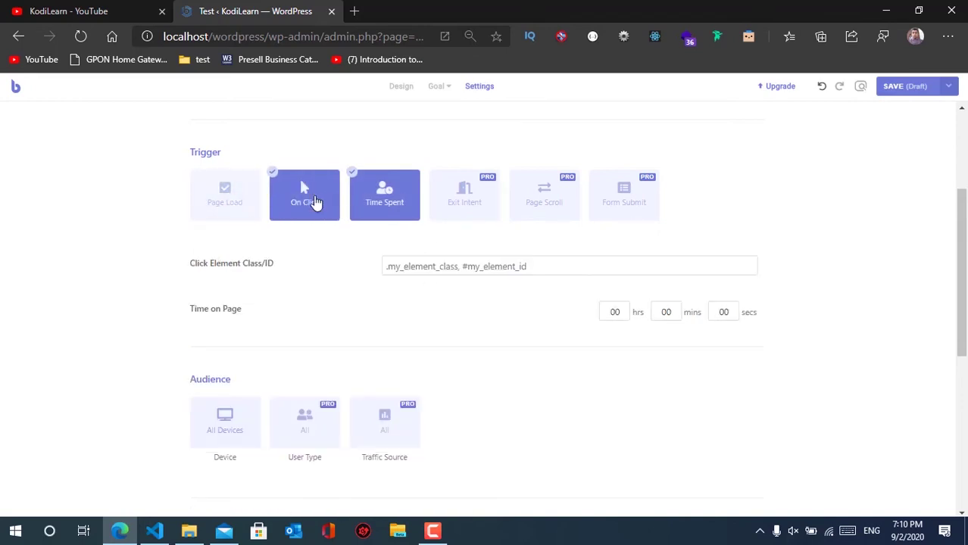
{"action": "left_click", "coordinate": [303, 189]}
{"action": "left_click", "coordinate": [226, 202]}
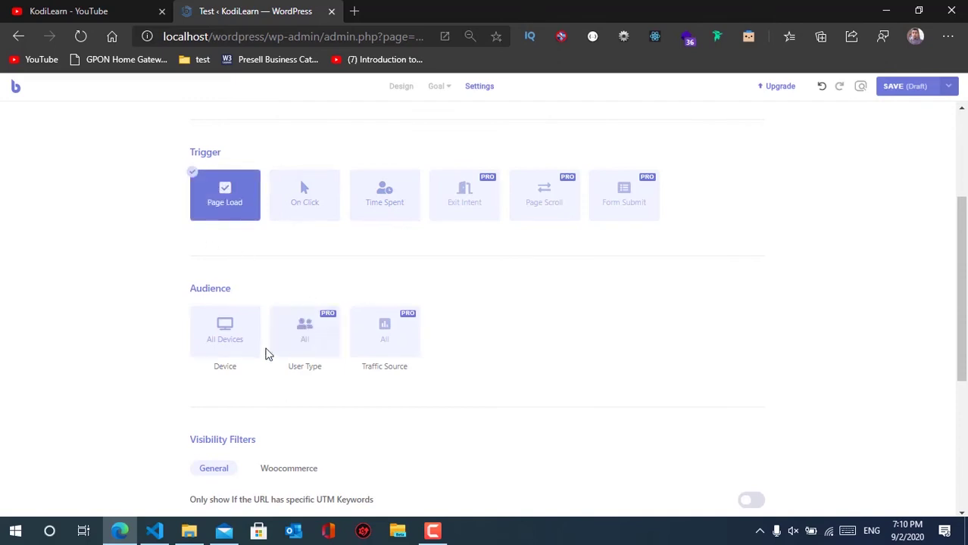
{"action": "scroll", "coordinate": [216, 349], "scroll_direction": "down", "scroll_amount": 2}
{"action": "left_click", "coordinate": [235, 231]}
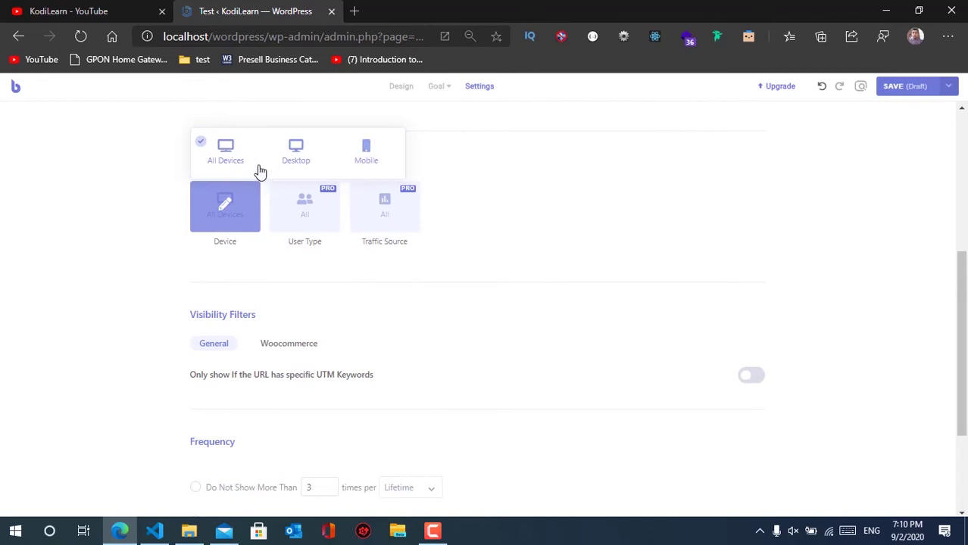
{"action": "scroll", "coordinate": [304, 310], "scroll_direction": "down", "scroll_amount": 2}
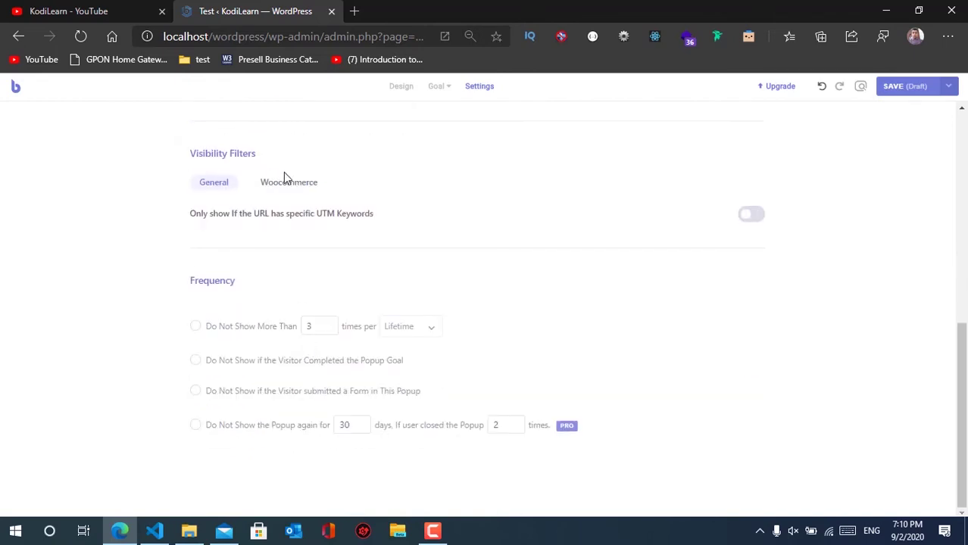
{"action": "scroll", "coordinate": [384, 274], "scroll_direction": "up", "scroll_amount": 4}
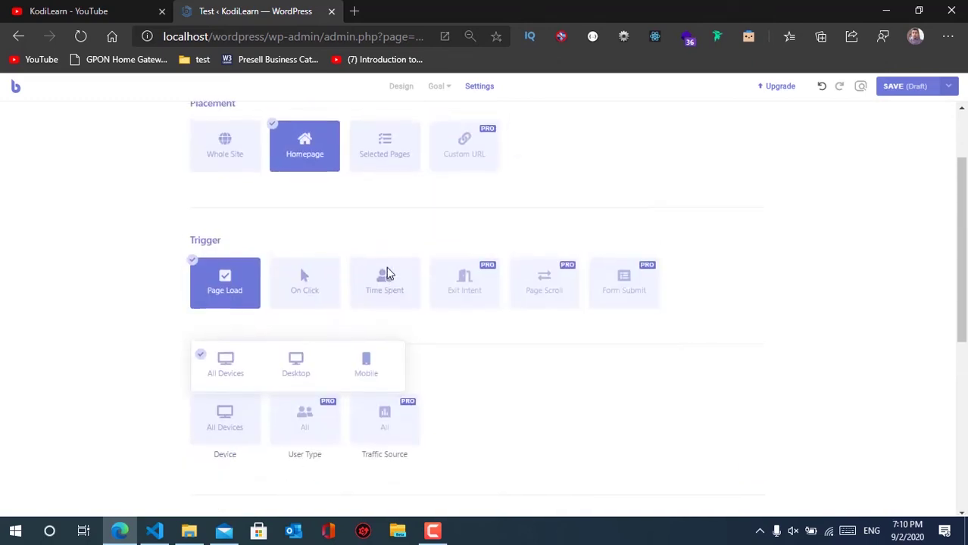
{"action": "scroll", "coordinate": [415, 259], "scroll_direction": "up", "scroll_amount": 1}
Publish the popup and load localhost/wordpress/ in a new browser tab.
{"action": "left_click", "coordinate": [949, 87]}
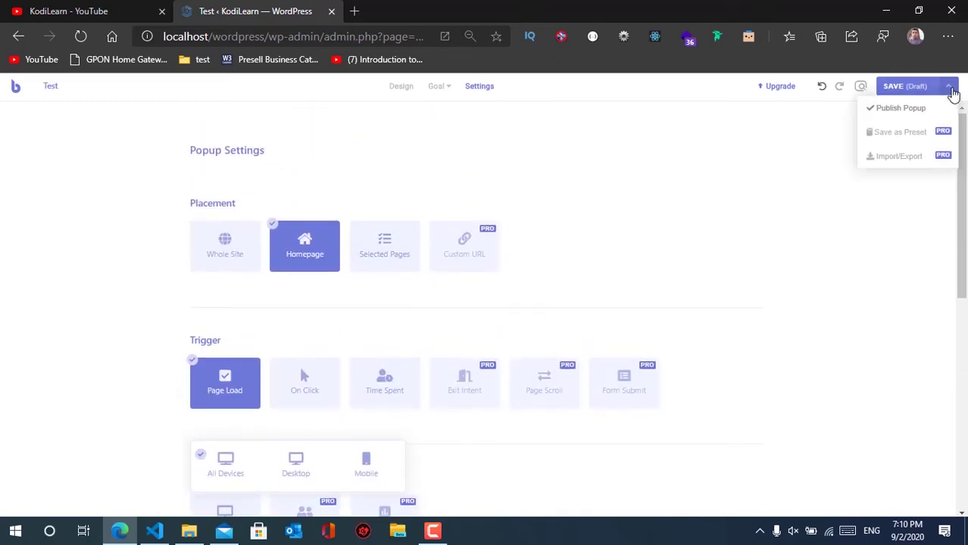
{"action": "left_click", "coordinate": [927, 109]}
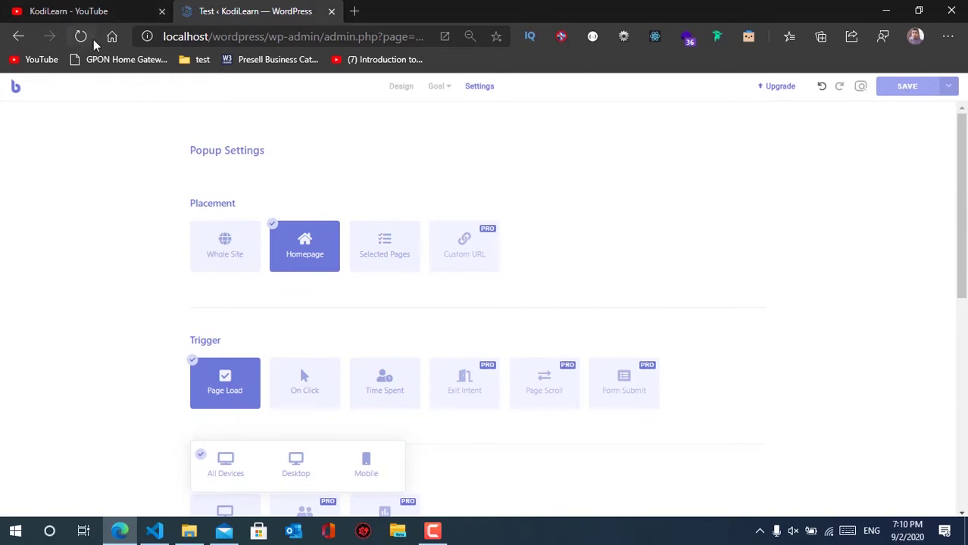
{"action": "left_click", "coordinate": [354, 11]}
{"action": "type", "text": "localhost/wordpress/"}
{"action": "key", "text": "Return"}
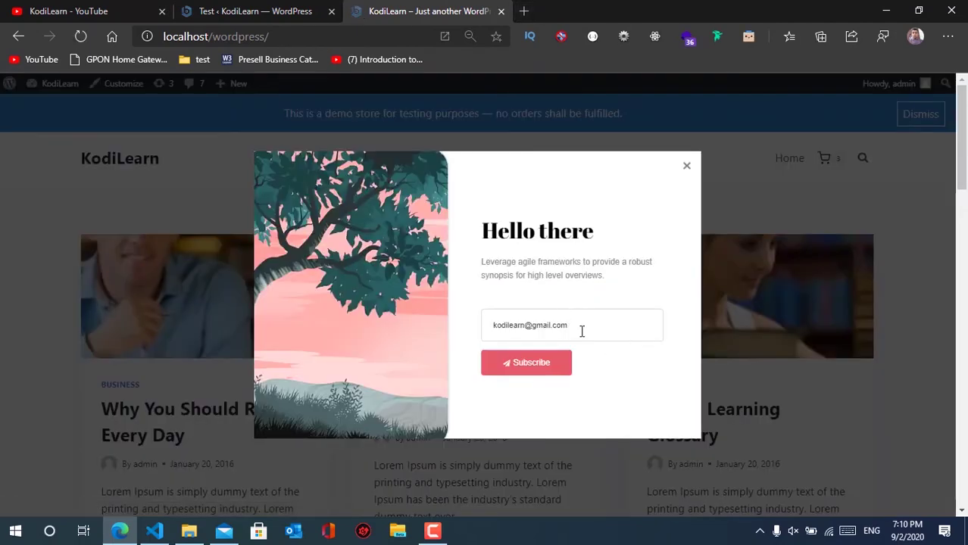
Submit a test email in the live popup, close the popup, then close the site tab.
{"action": "triple_click", "coordinate": [581, 331]}
{"action": "left_click", "coordinate": [624, 328]}
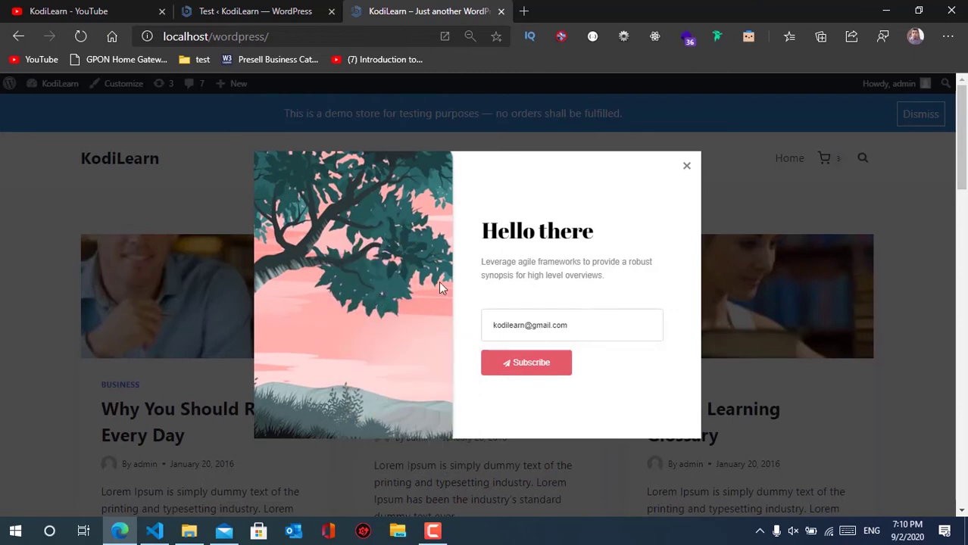
{"action": "left_click_drag", "start_coordinate": [485, 235], "coordinate": [627, 247]}
{"action": "left_click", "coordinate": [553, 407]}
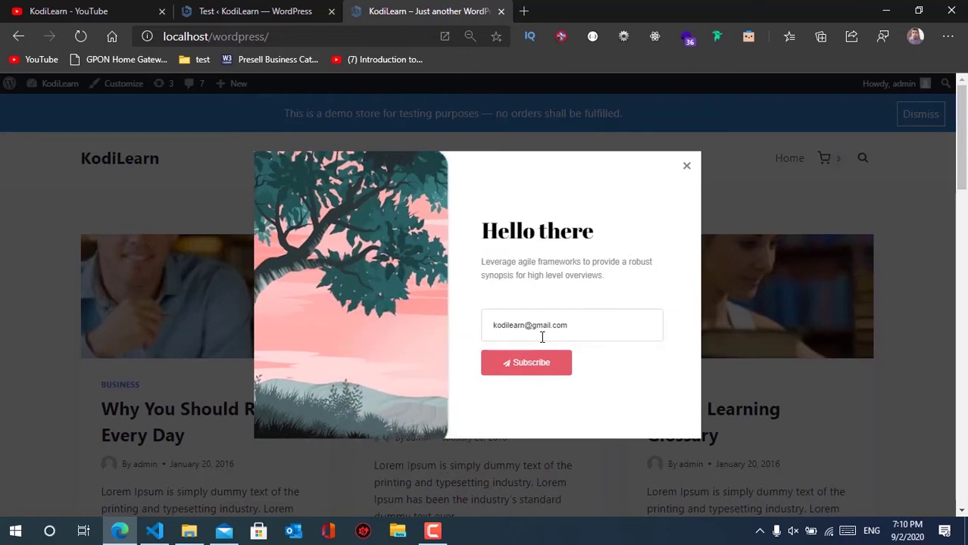
{"action": "left_click", "coordinate": [529, 375]}
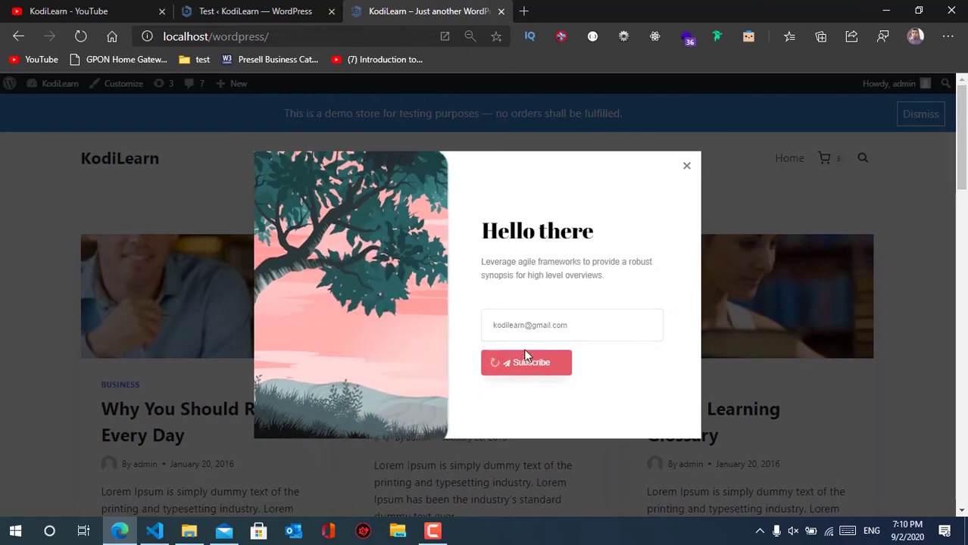
{"action": "left_click", "coordinate": [685, 167]}
{"action": "scroll", "coordinate": [644, 401], "scroll_direction": "down", "scroll_amount": 2}
{"action": "scroll", "coordinate": [379, 265], "scroll_direction": "up", "scroll_amount": 1}
{"action": "scroll", "coordinate": [132, 87], "scroll_direction": "up", "scroll_amount": 1}
{"action": "middle_click", "coordinate": [435, 6]}
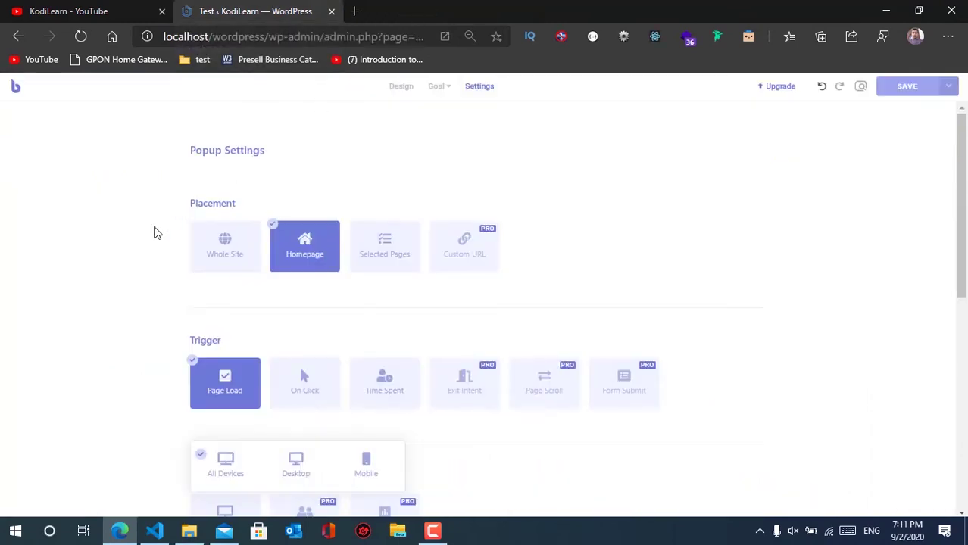
Delete the old Test popup from the All Popups list.
{"action": "left_click", "coordinate": [19, 37]}
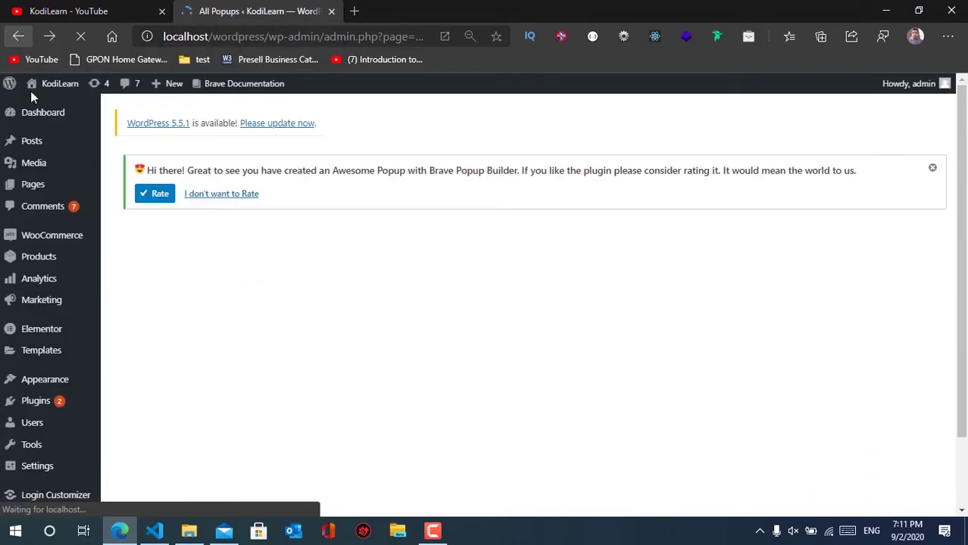
{"action": "left_click", "coordinate": [144, 329]}
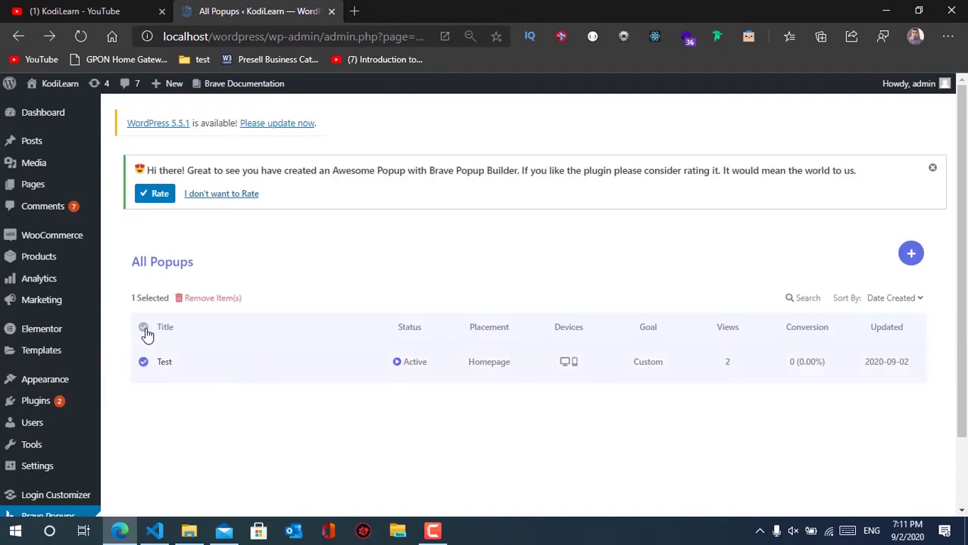
{"action": "left_click", "coordinate": [208, 298]}
{"action": "left_click", "coordinate": [553, 265]}
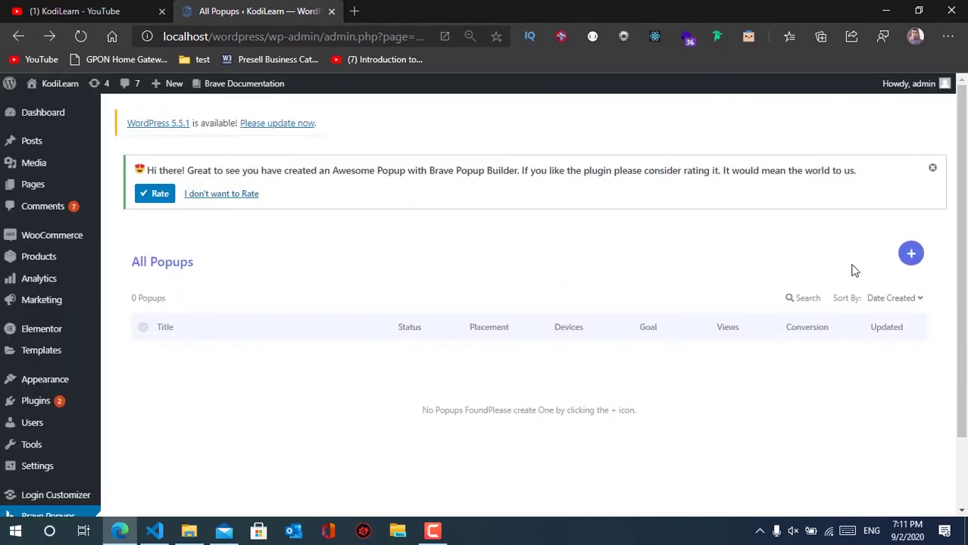
Create a fresh popup titled 'Test' with a Custom Goal and open its editor.
{"action": "left_click", "coordinate": [913, 254]}
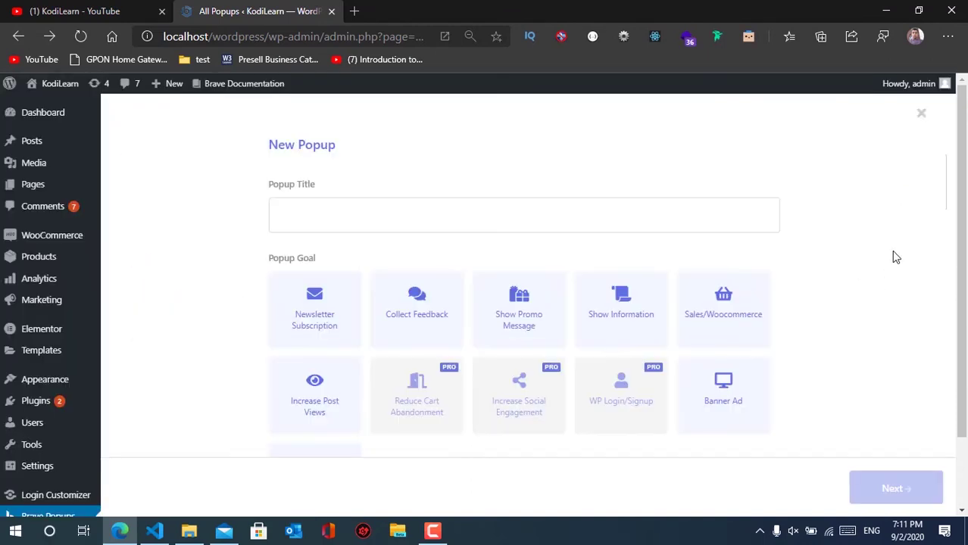
{"action": "left_click", "coordinate": [362, 216]}
{"action": "type", "text": "Test"}
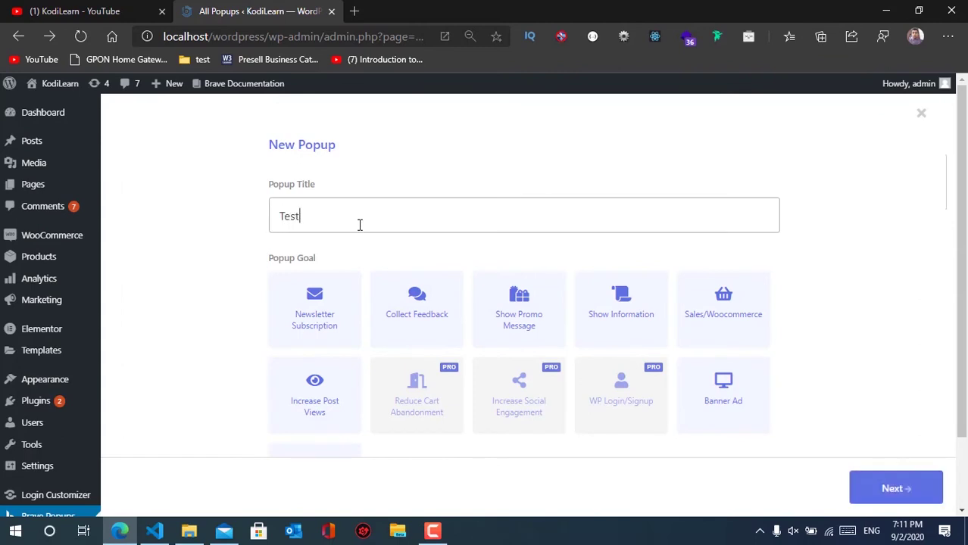
{"action": "scroll", "coordinate": [360, 227], "scroll_direction": "down", "scroll_amount": 2}
{"action": "left_click", "coordinate": [324, 399]}
{"action": "left_click", "coordinate": [909, 493]}
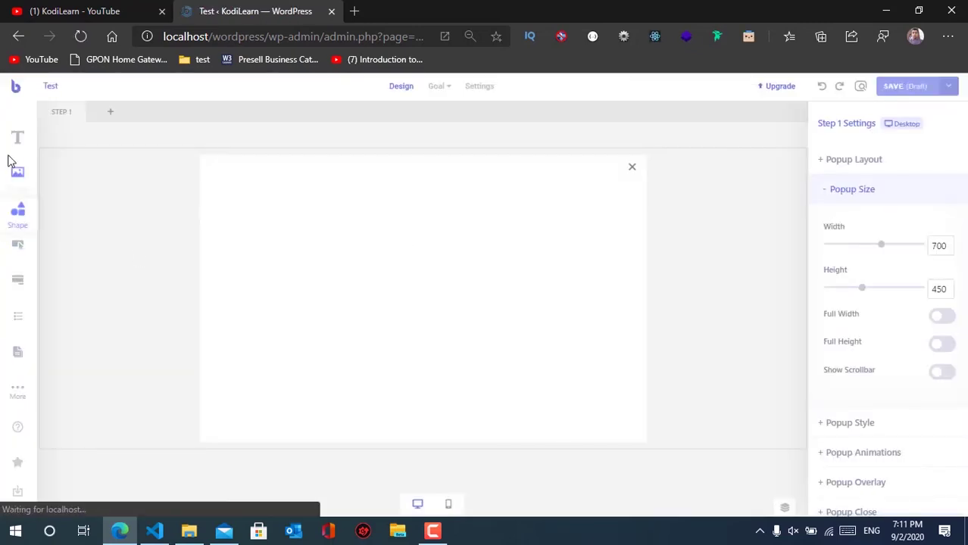
{"action": "left_click_drag", "start_coordinate": [14, 155], "coordinate": [291, 191]}
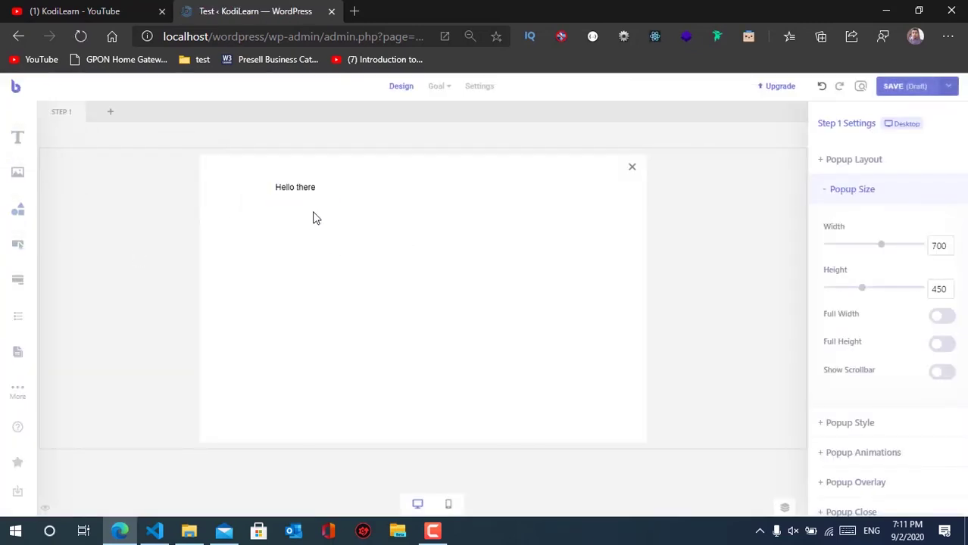
{"action": "left_click", "coordinate": [324, 237]}
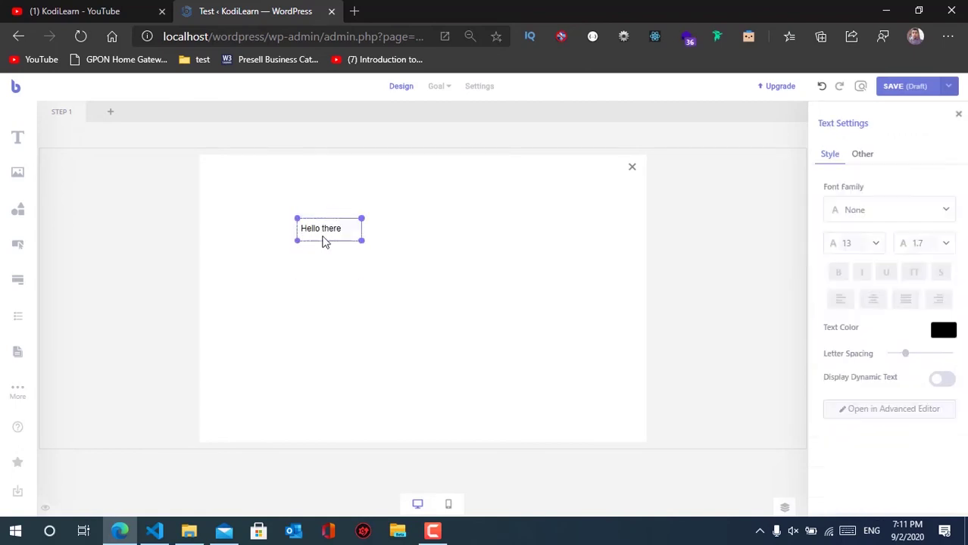
{"action": "left_click_drag", "start_coordinate": [294, 231], "coordinate": [350, 237]}
{"action": "left_click", "coordinate": [341, 234]}
{"action": "left_click", "coordinate": [869, 212]}
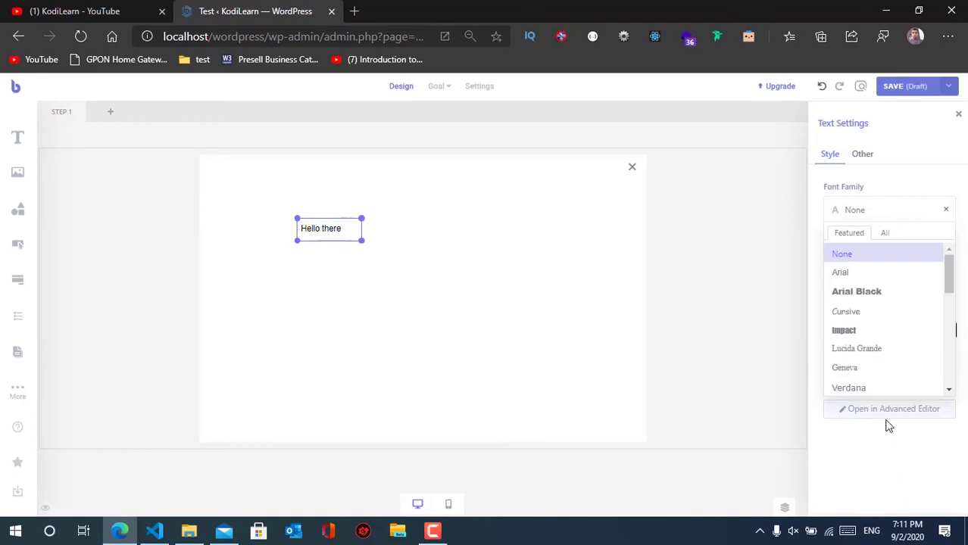
{"action": "left_click", "coordinate": [865, 272]}
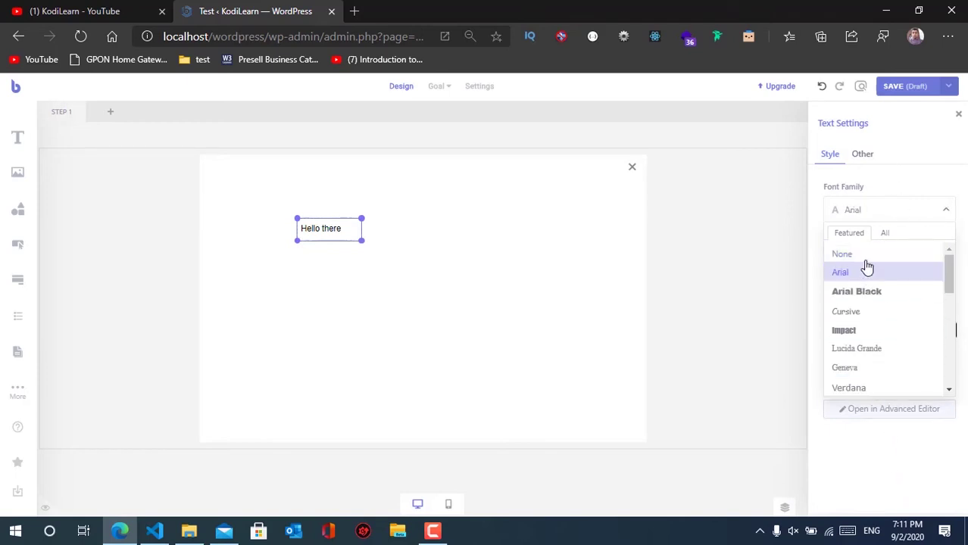
{"action": "left_click", "coordinate": [947, 217]}
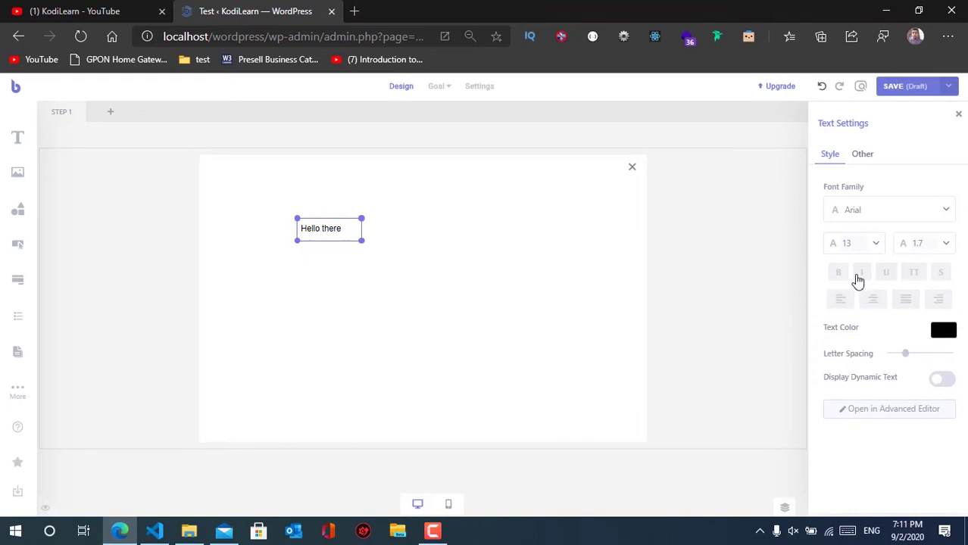
{"action": "left_click", "coordinate": [840, 273]}
{"action": "left_click", "coordinate": [883, 276]}
{"action": "left_click", "coordinate": [880, 279]}
{"action": "left_click", "coordinate": [871, 302]}
{"action": "left_click", "coordinate": [861, 154]}
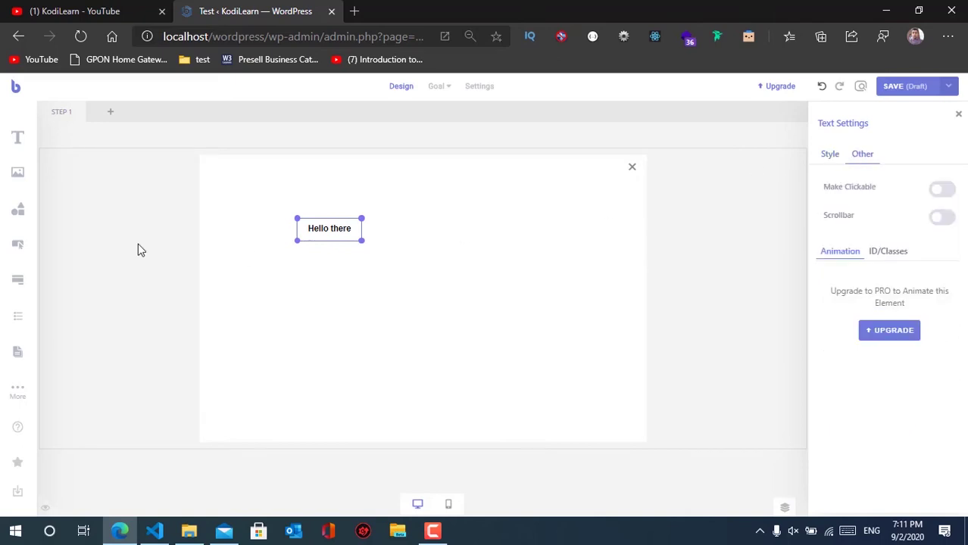
{"action": "left_click", "coordinate": [330, 238]}
{"action": "right_click", "coordinate": [330, 237]}
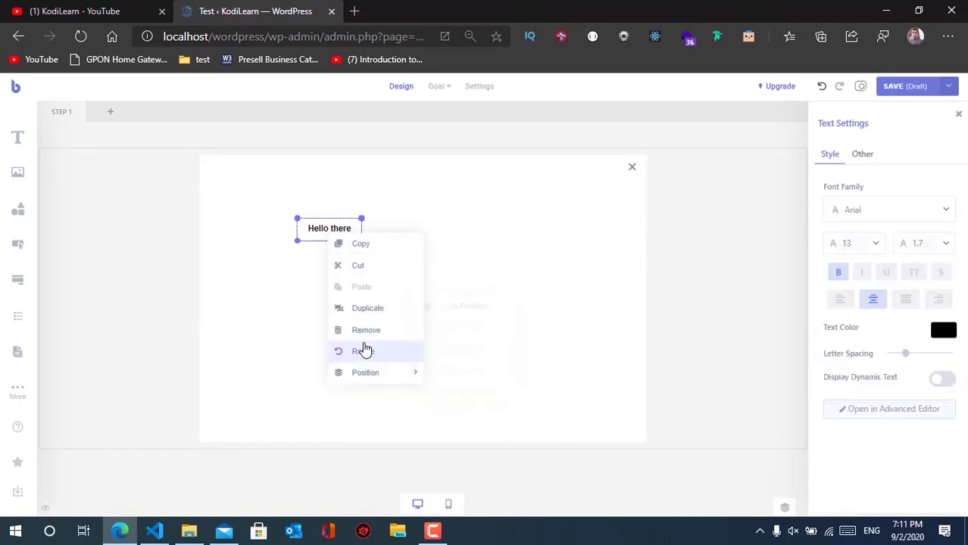
{"action": "left_click", "coordinate": [365, 331]}
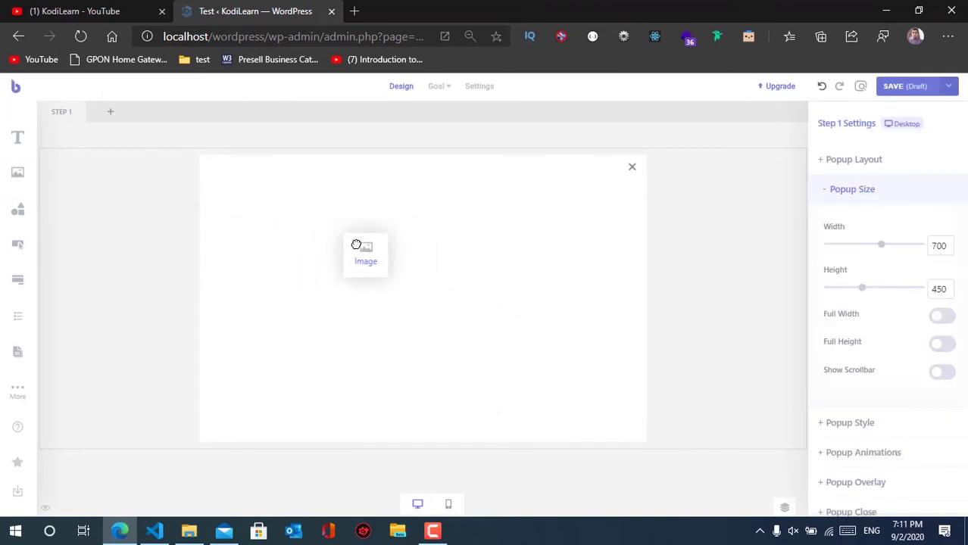
Add an image element and swap in the teal Windows image from the media library.
{"action": "left_click_drag", "start_coordinate": [124, 192], "coordinate": [378, 261]}
{"action": "left_click_drag", "start_coordinate": [421, 304], "coordinate": [316, 328]}
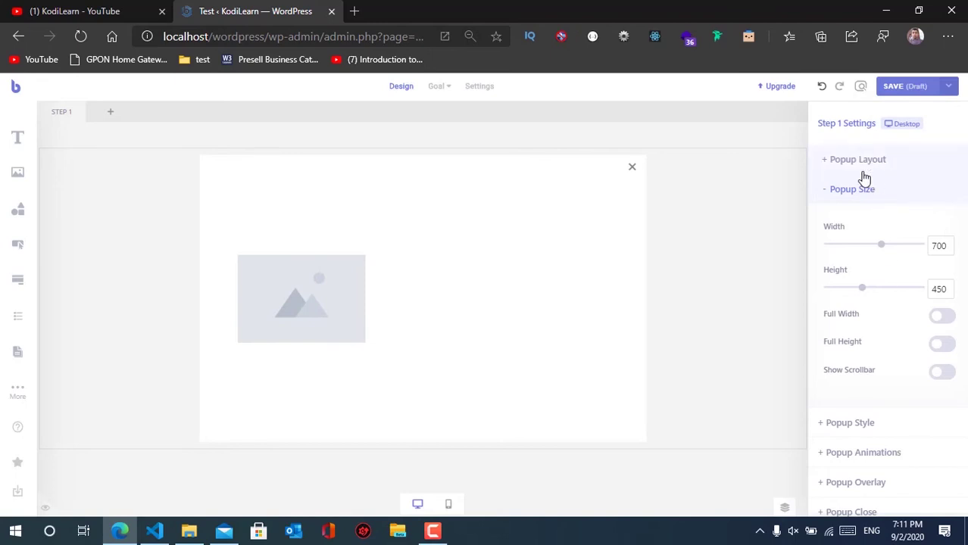
{"action": "left_click", "coordinate": [279, 315]}
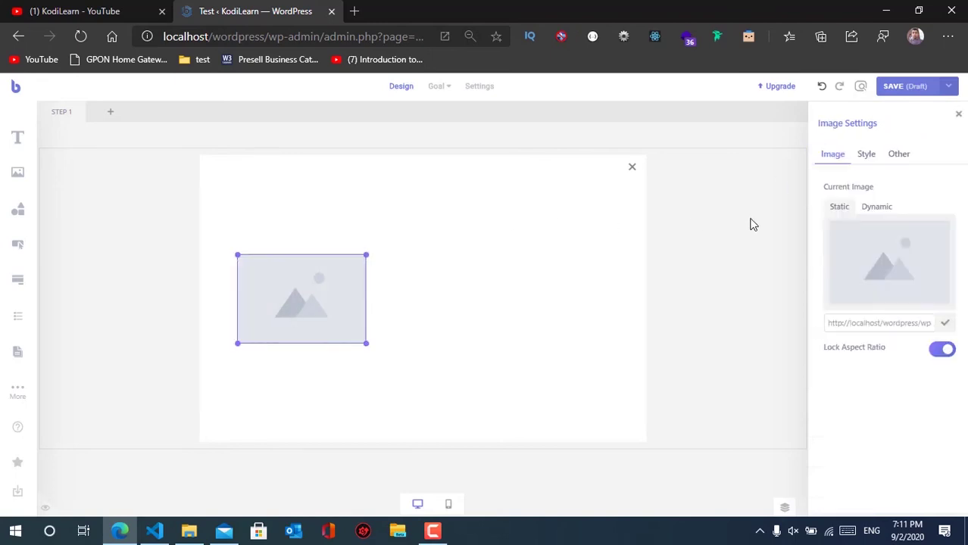
{"action": "left_click", "coordinate": [888, 281]}
{"action": "scroll", "coordinate": [870, 372], "scroll_direction": "down", "scroll_amount": 3}
{"action": "scroll", "coordinate": [871, 372], "scroll_direction": "up", "scroll_amount": 3}
{"action": "left_click", "coordinate": [918, 401]}
{"action": "scroll", "coordinate": [918, 394], "scroll_direction": "down", "scroll_amount": 2}
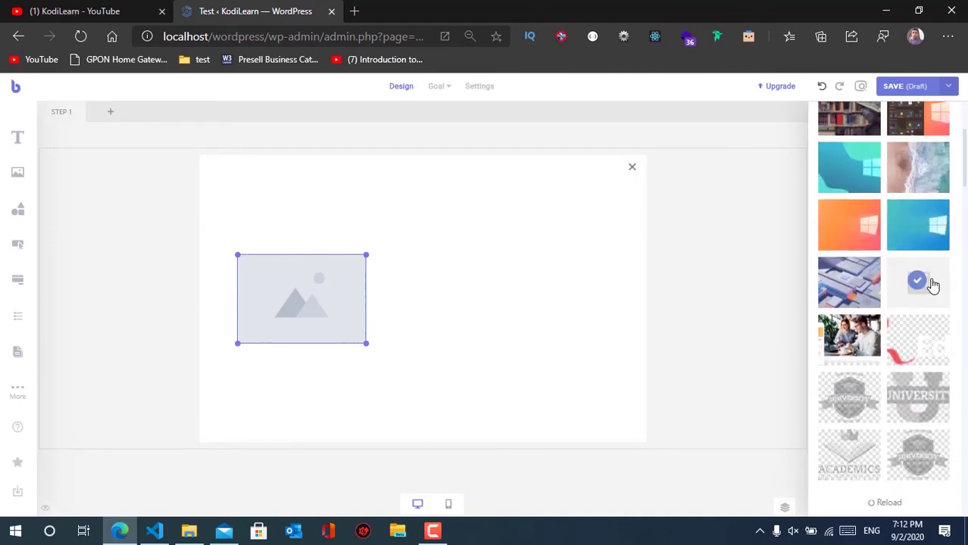
{"action": "left_click", "coordinate": [851, 181]}
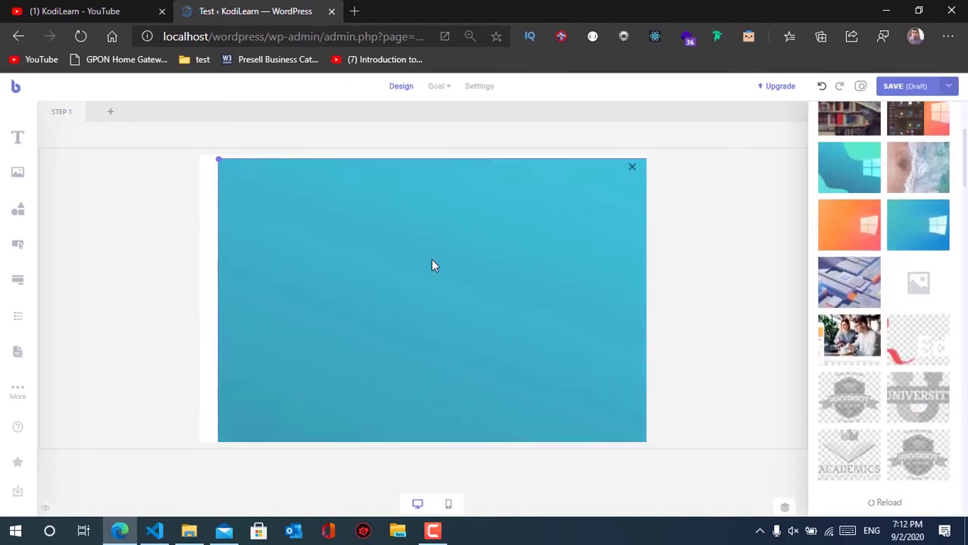
Remove the image and add a black square shape to the canvas.
{"action": "right_click", "coordinate": [435, 259]}
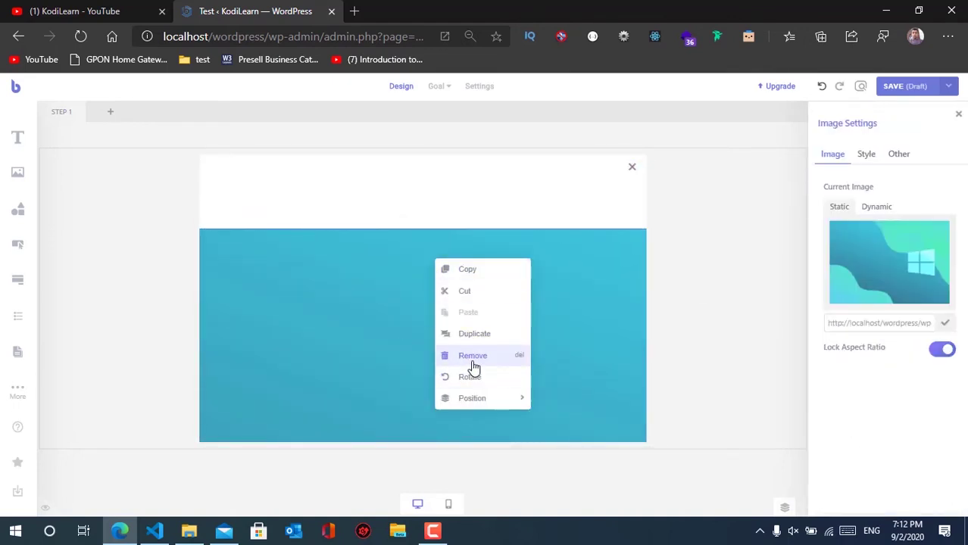
{"action": "left_click", "coordinate": [467, 367]}
{"action": "mouse_move", "coordinate": [25, 223]}
{"action": "left_mouse_down"}
{"action": "mouse_move", "coordinate": [391, 281]}
{"action": "mouse_move", "coordinate": [352, 286]}
{"action": "left_mouse_up"}
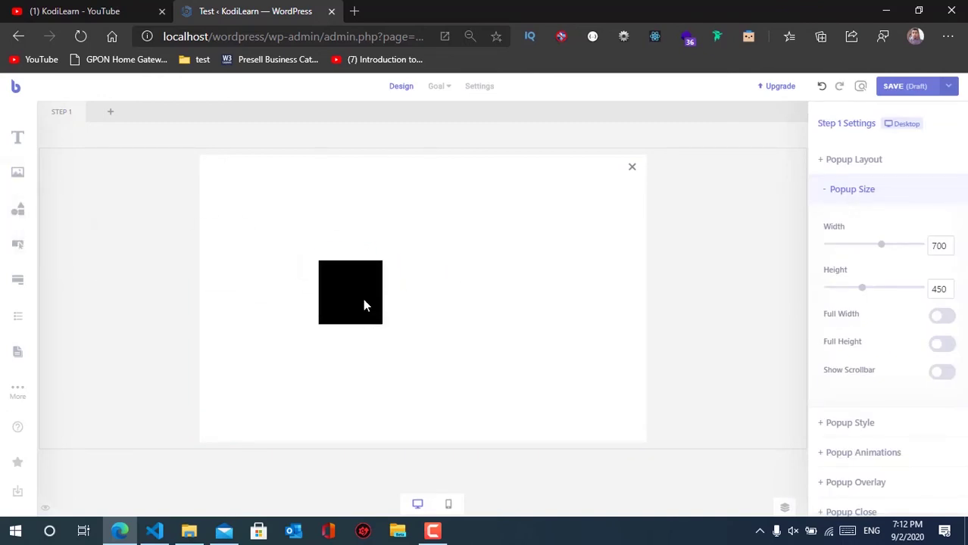
Turn the black square into a star shape, then delete the star.
{"action": "left_click", "coordinate": [350, 300]}
{"action": "scroll", "coordinate": [896, 268], "scroll_direction": "down", "scroll_amount": 2}
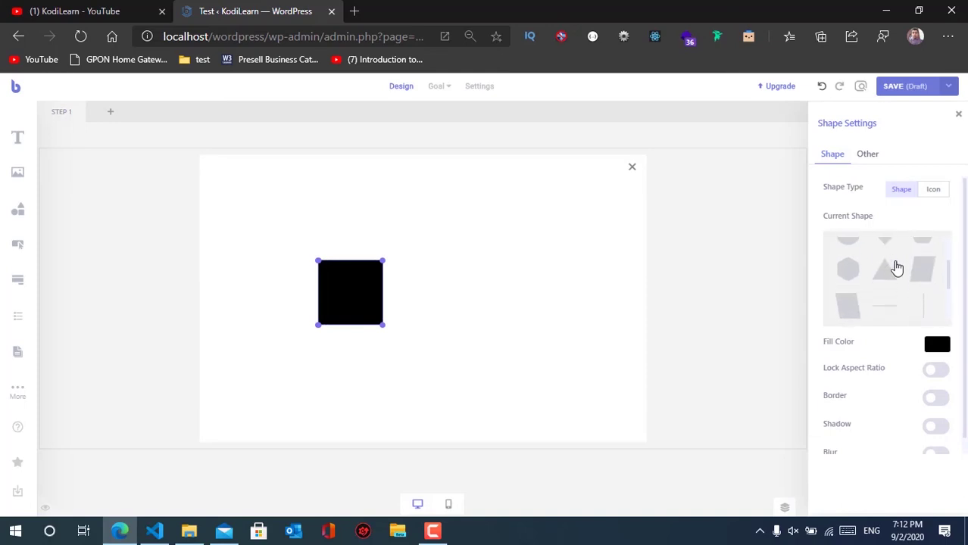
{"action": "scroll", "coordinate": [883, 303], "scroll_direction": "down", "scroll_amount": 2}
{"action": "left_click", "coordinate": [883, 292]}
{"action": "scroll", "coordinate": [883, 318], "scroll_direction": "down", "scroll_amount": 1}
{"action": "scroll", "coordinate": [884, 340], "scroll_direction": "up", "scroll_amount": 1}
{"action": "scroll", "coordinate": [924, 347], "scroll_direction": "down", "scroll_amount": 1}
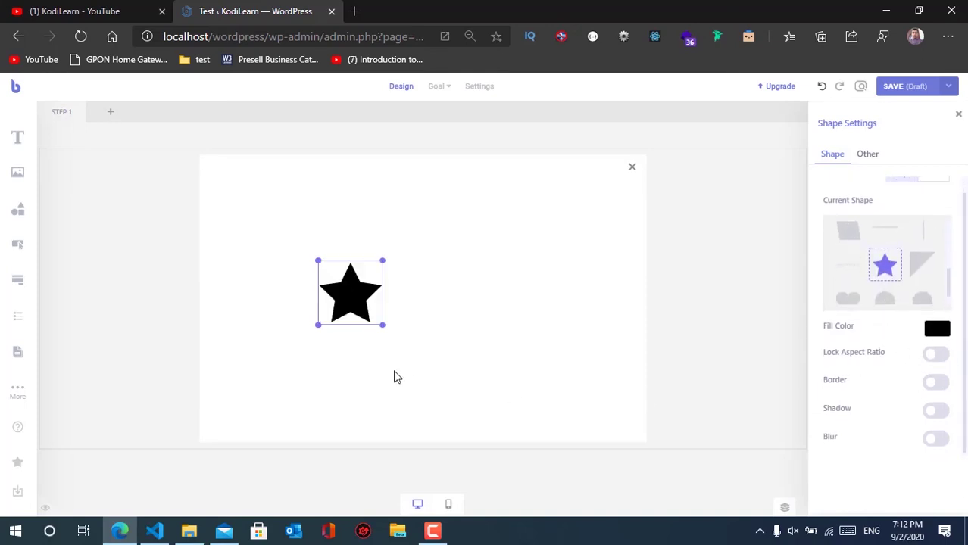
{"action": "right_click", "coordinate": [350, 277]}
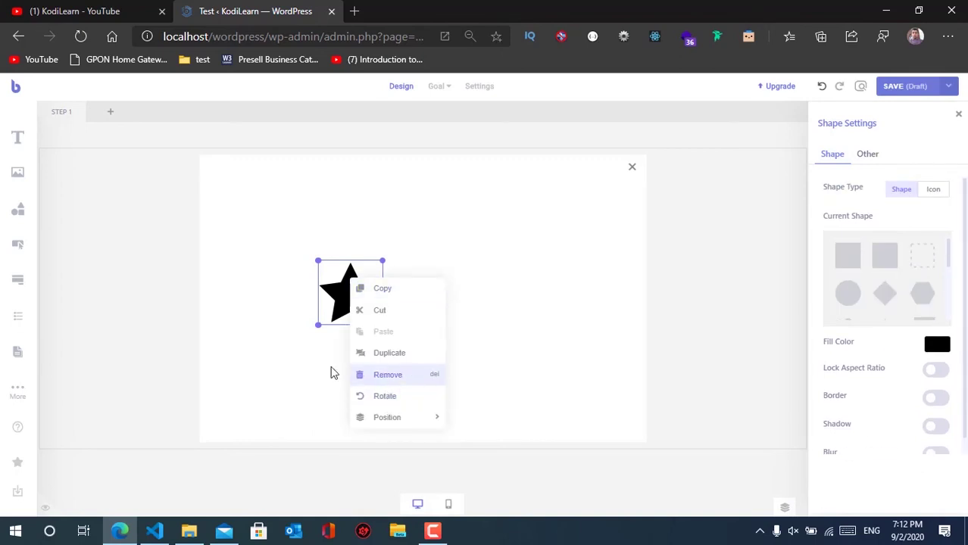
{"action": "left_click", "coordinate": [390, 374]}
Add a form block, nudge it up-left, check its style settings, and open its context menu.
{"action": "left_click_drag", "start_coordinate": [5, 285], "coordinate": [356, 220]}
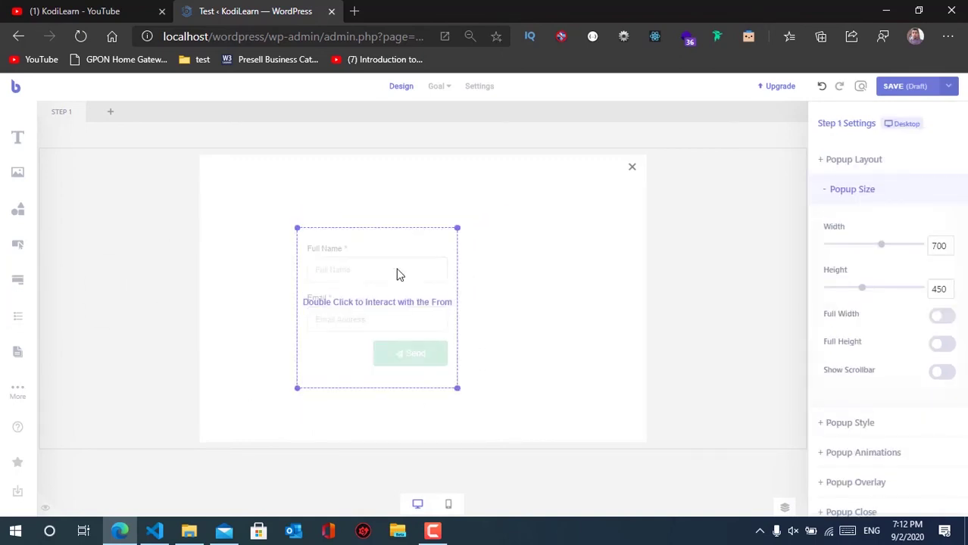
{"action": "left_click", "coordinate": [358, 249]}
{"action": "left_click_drag", "start_coordinate": [367, 258], "coordinate": [359, 247]}
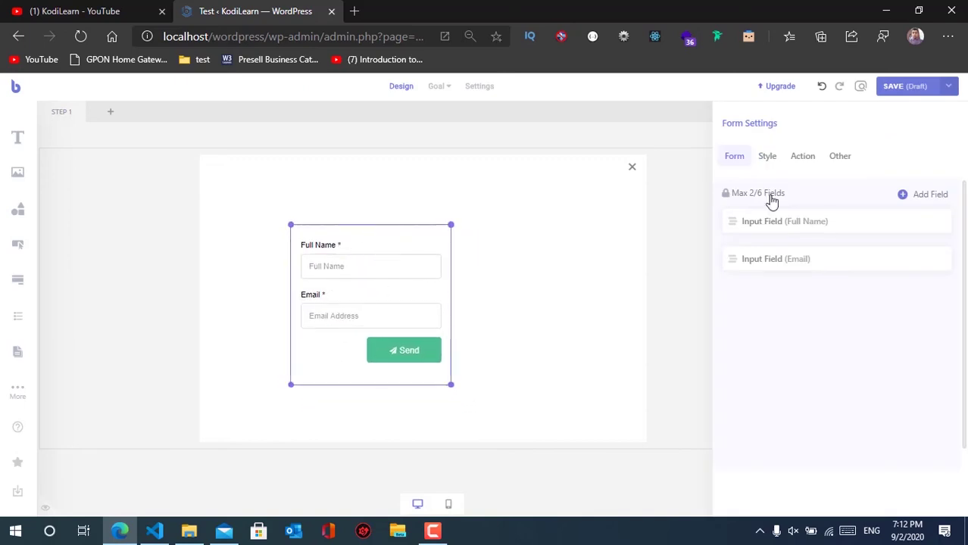
{"action": "left_click", "coordinate": [768, 155]}
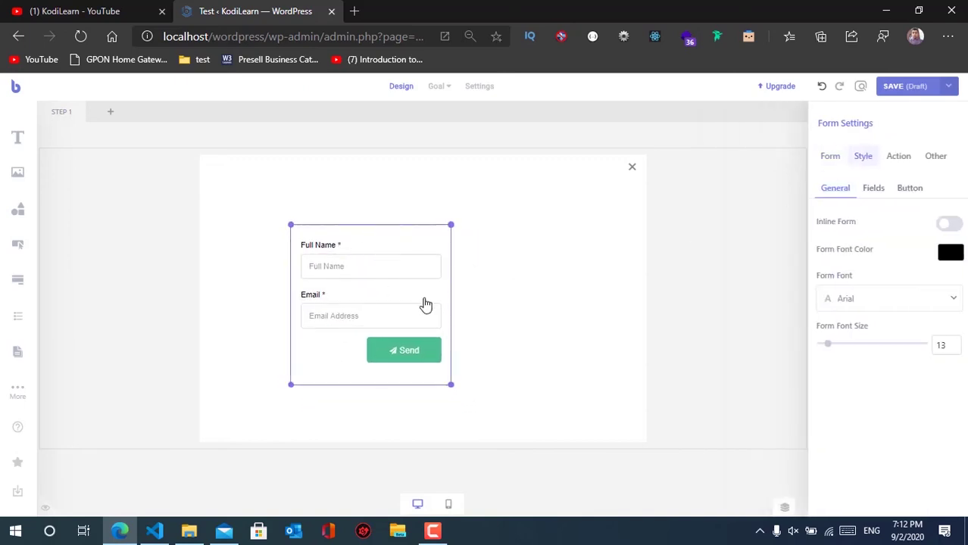
{"action": "left_click", "coordinate": [356, 265]}
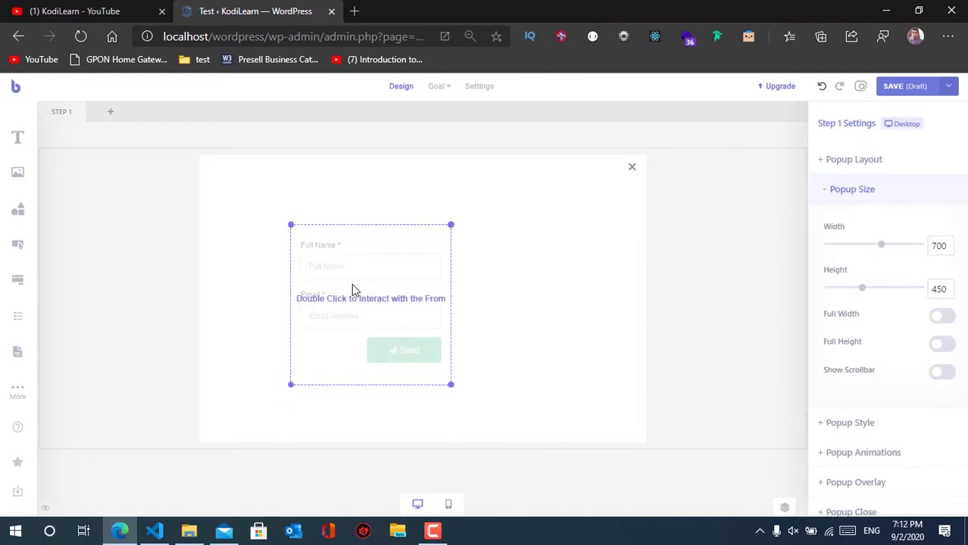
{"action": "left_click", "coordinate": [351, 283]}
{"action": "right_click", "coordinate": [351, 284]}
{"action": "left_click", "coordinate": [389, 381]}
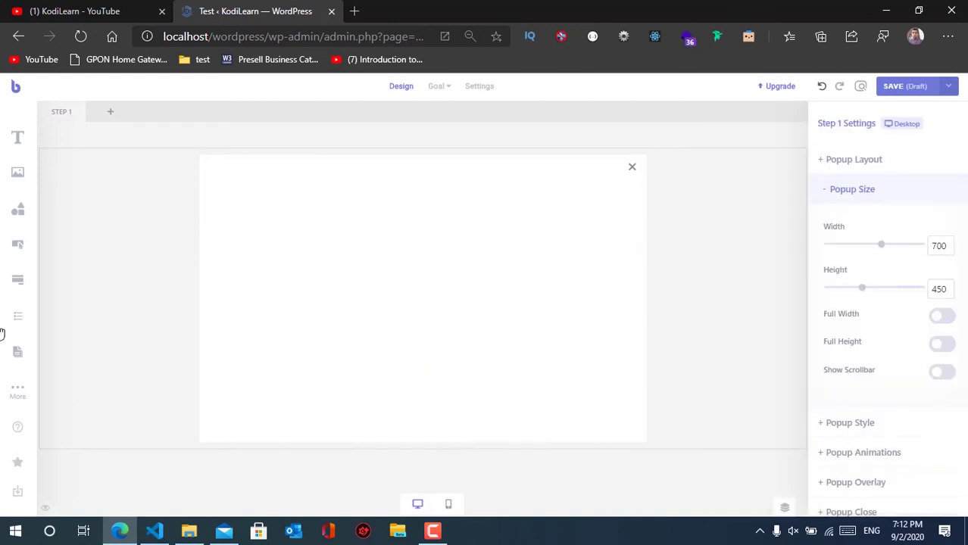
{"action": "left_click_drag", "start_coordinate": [21, 322], "coordinate": [242, 301]}
{"action": "left_click", "coordinate": [415, 322]}
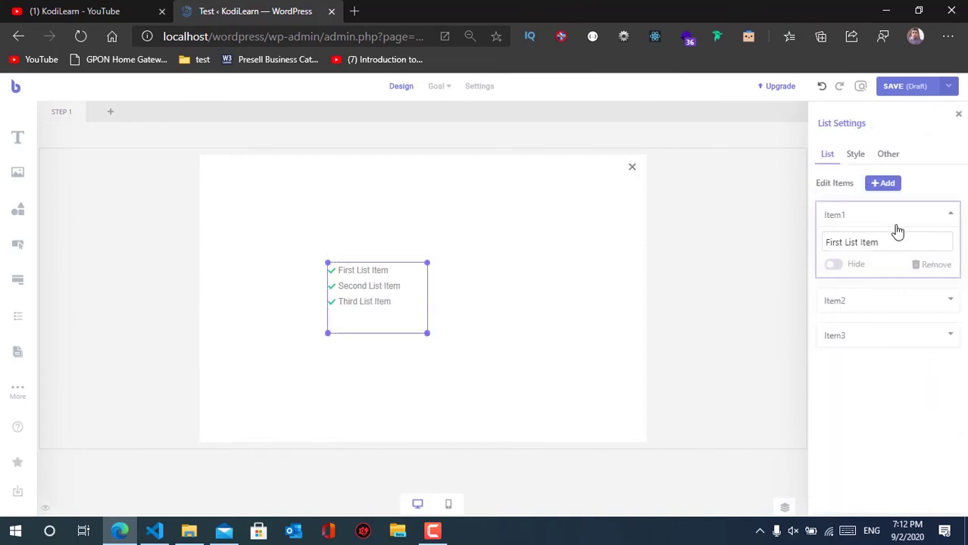
{"action": "left_click", "coordinate": [855, 157]}
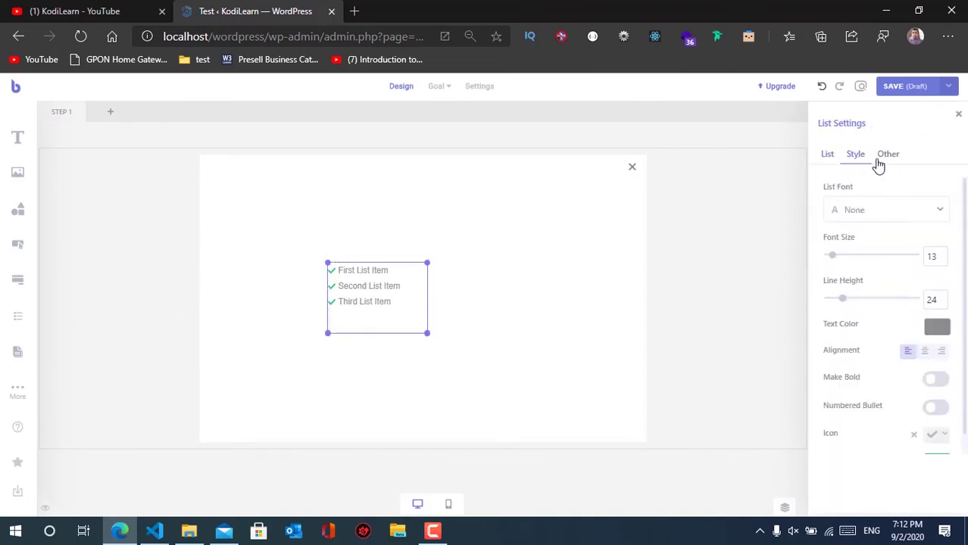
{"action": "left_click", "coordinate": [886, 157]}
{"action": "left_click", "coordinate": [826, 154]}
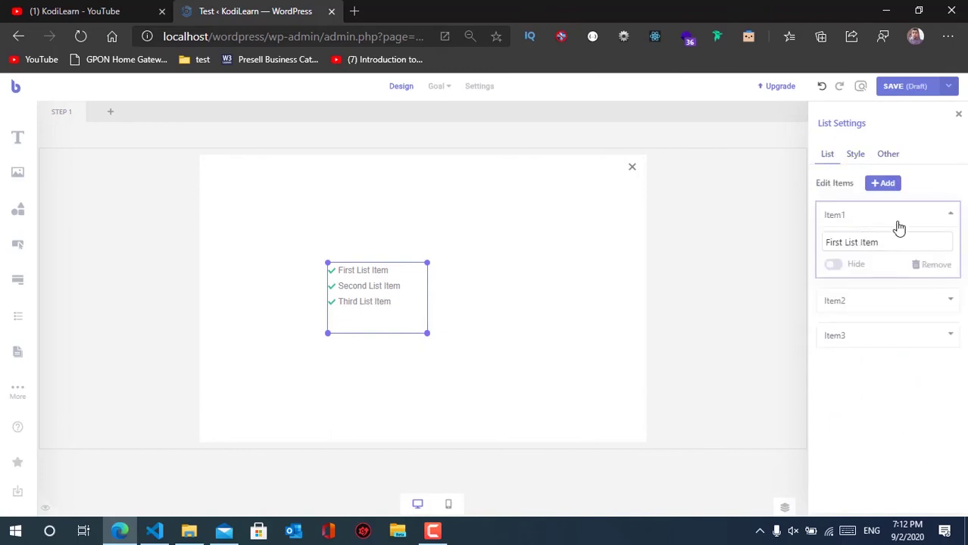
{"action": "left_click", "coordinate": [859, 159]}
{"action": "right_click", "coordinate": [373, 281]}
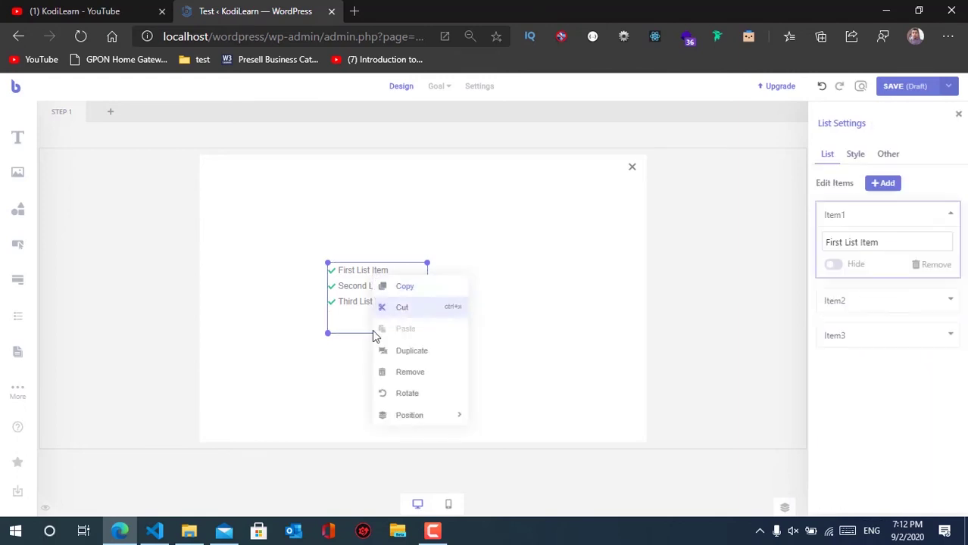
Replace the list with a three-post grid and size the popup 751 × 769, full width/height off.
{"action": "left_click", "coordinate": [386, 371]}
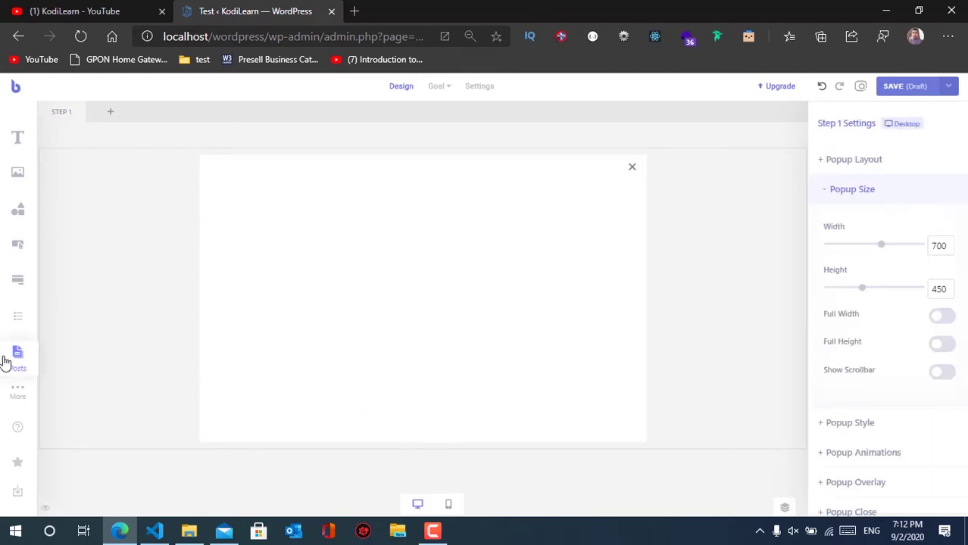
{"action": "left_click_drag", "start_coordinate": [7, 362], "coordinate": [359, 238]}
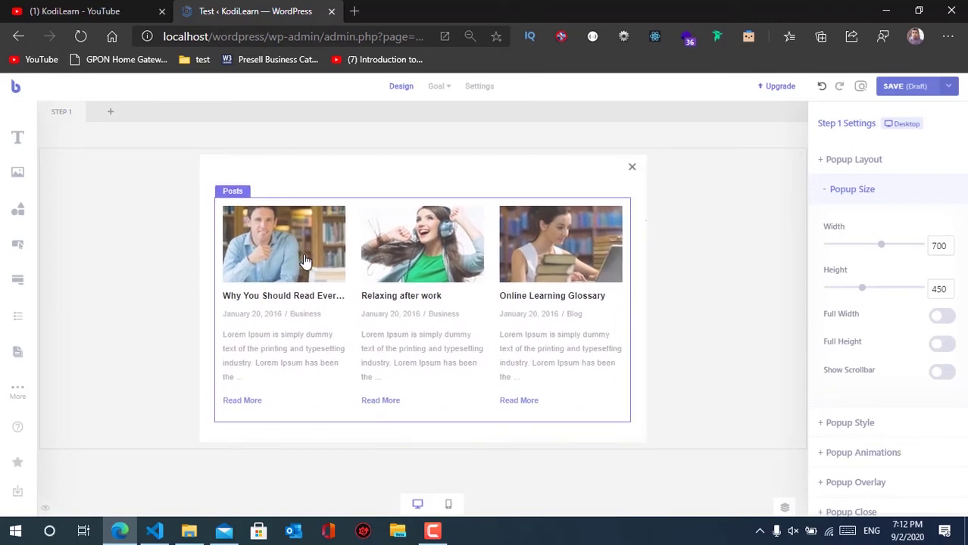
{"action": "left_click_drag", "start_coordinate": [877, 250], "coordinate": [873, 246]}
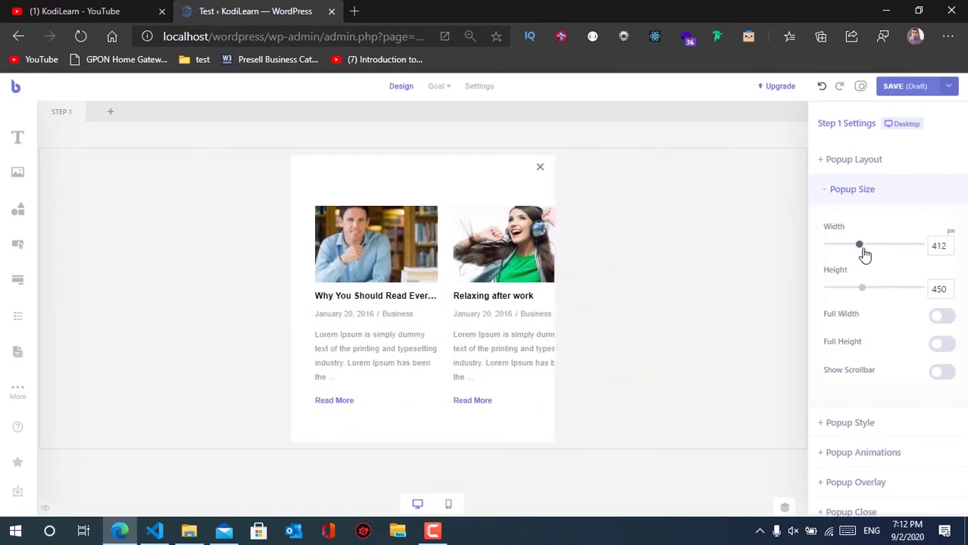
{"action": "left_click_drag", "start_coordinate": [862, 288], "coordinate": [871, 295]}
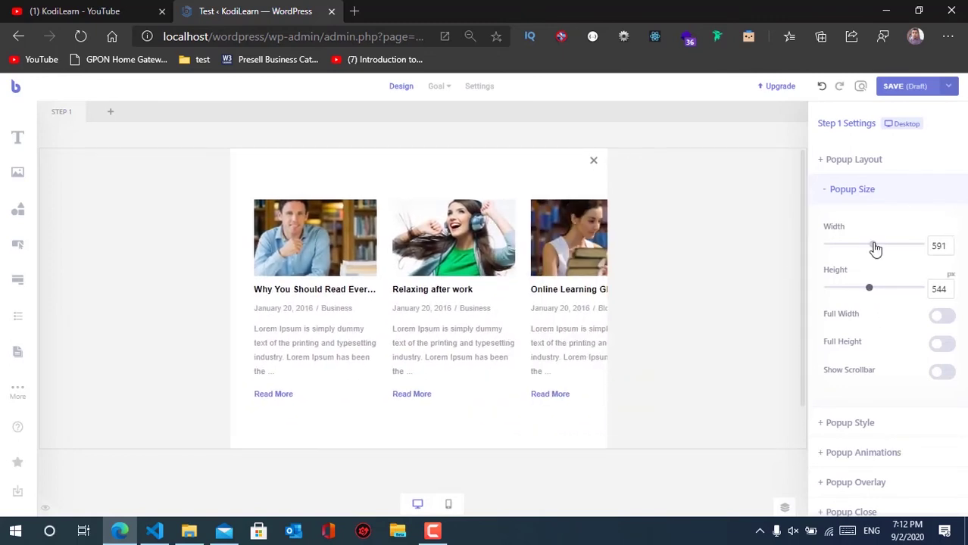
{"action": "left_click_drag", "start_coordinate": [875, 248], "coordinate": [884, 247]}
{"action": "left_click_drag", "start_coordinate": [869, 288], "coordinate": [886, 288]}
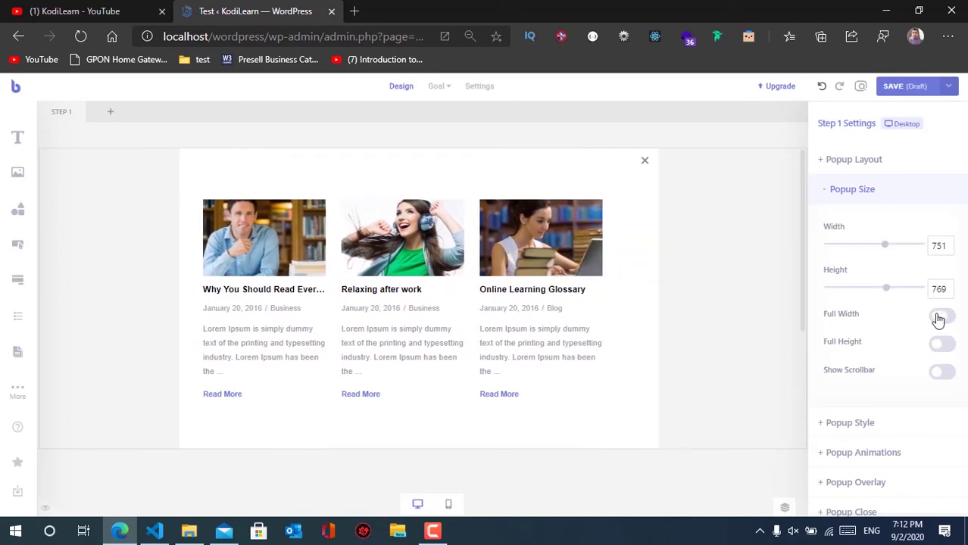
{"action": "left_click", "coordinate": [940, 318]}
{"action": "left_click", "coordinate": [943, 275]}
{"action": "left_click", "coordinate": [939, 346]}
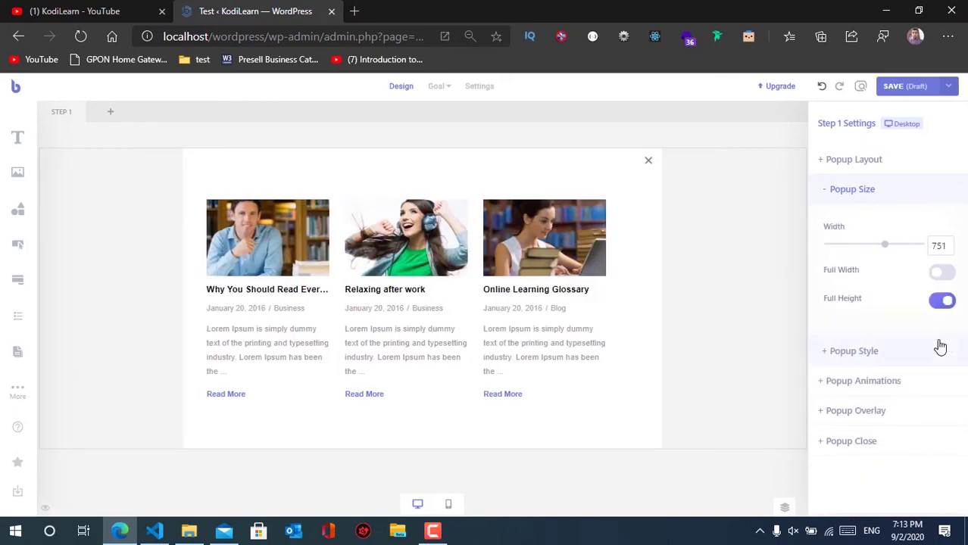
{"action": "left_click", "coordinate": [947, 302]}
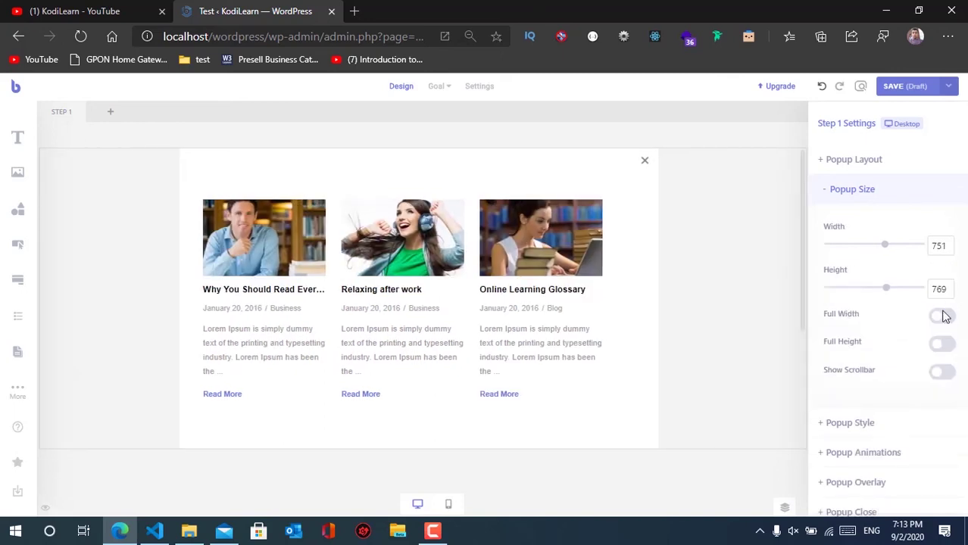
{"action": "left_click", "coordinate": [849, 424]}
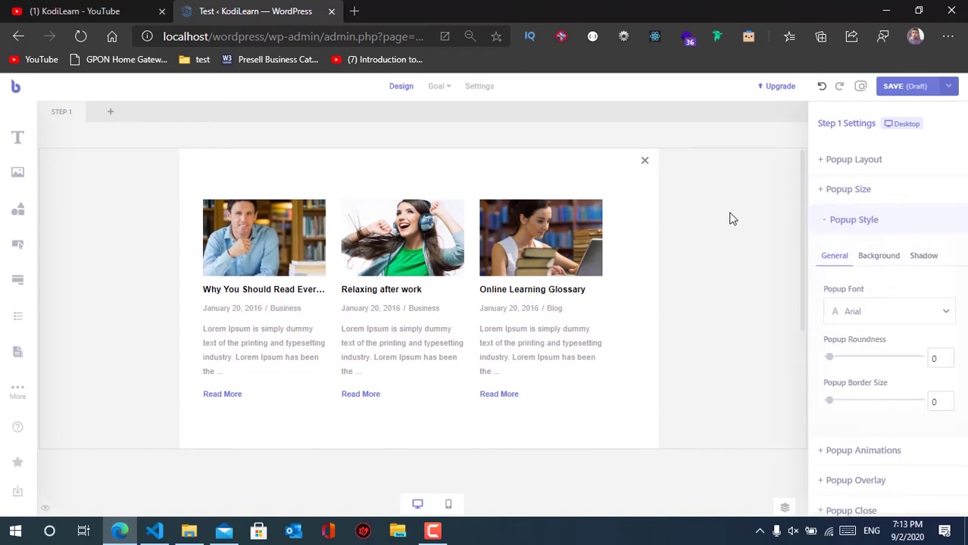
Keep the Arial font and set the tree picture as the popup background image.
{"action": "left_click", "coordinate": [874, 309]}
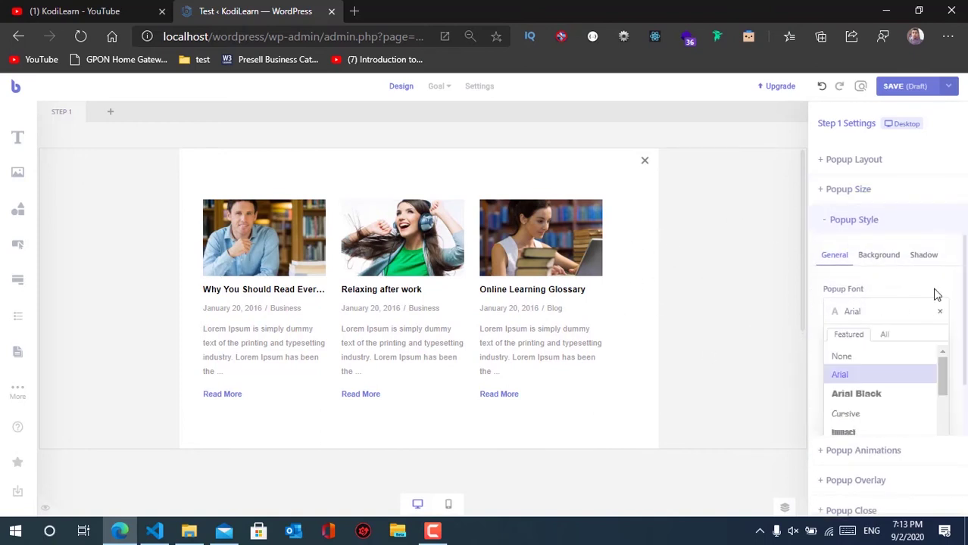
{"action": "left_click", "coordinate": [941, 320]}
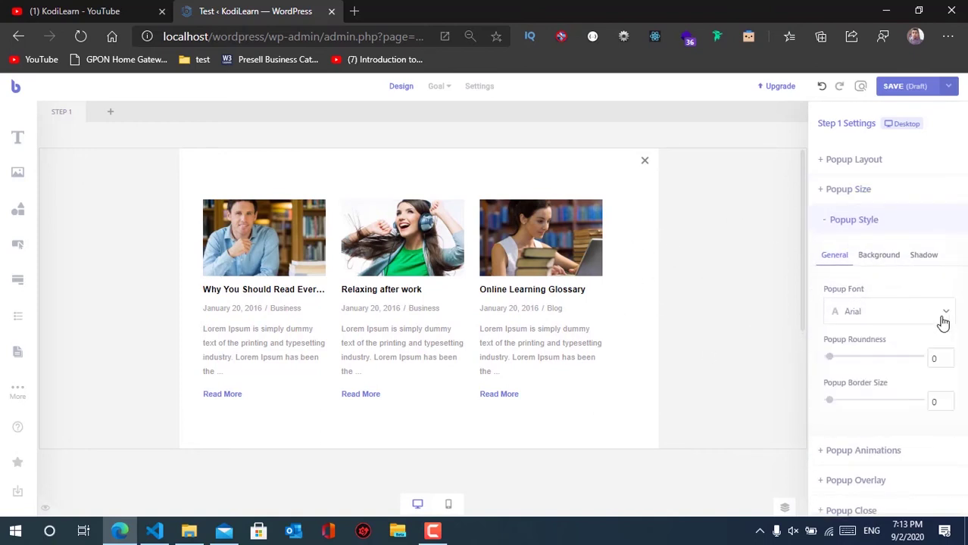
{"action": "left_click", "coordinate": [875, 258]}
{"action": "left_click", "coordinate": [886, 370]}
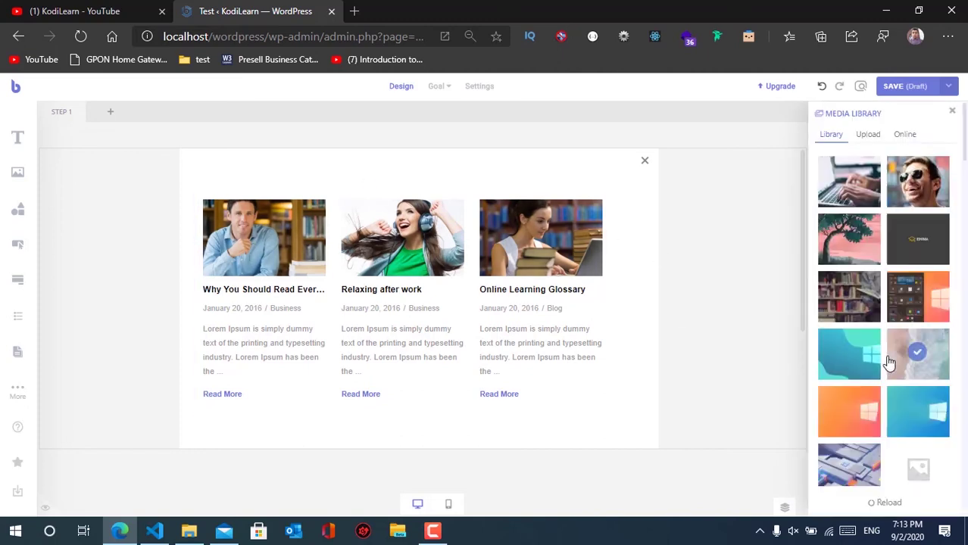
{"action": "left_click", "coordinate": [854, 241]}
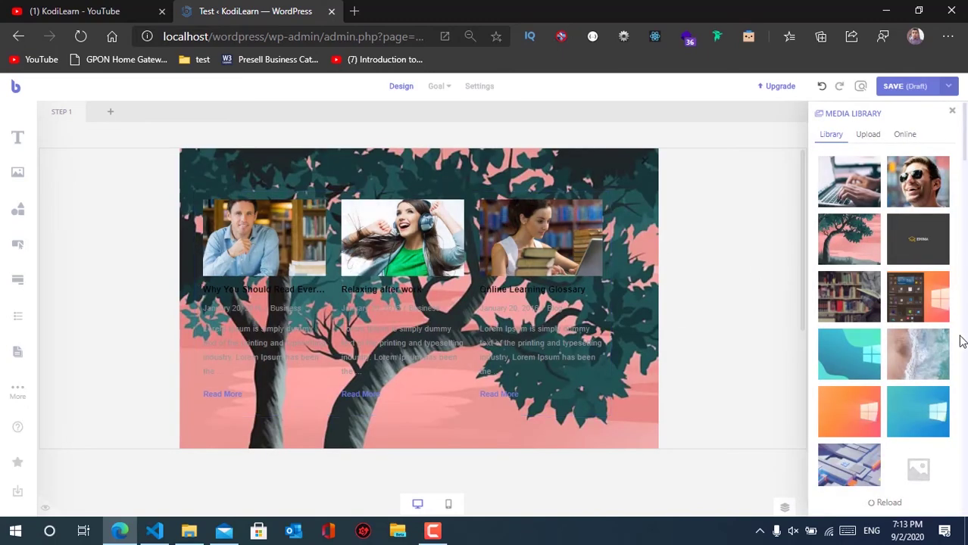
{"action": "mouse_move", "coordinate": [917, 412]}
{"action": "left_click", "coordinate": [954, 112]}
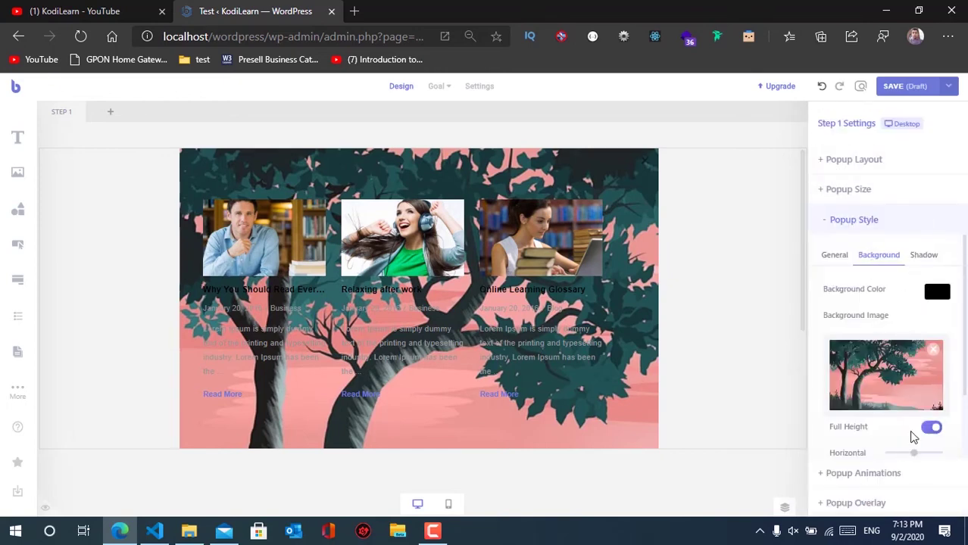
Set the popup background colour to white #FFFFFF and remove the background image.
{"action": "scroll", "coordinate": [901, 318], "scroll_direction": "down", "scroll_amount": 1}
{"action": "scroll", "coordinate": [924, 303], "scroll_direction": "up", "scroll_amount": 1}
{"action": "left_click", "coordinate": [934, 301]}
{"action": "left_click_drag", "start_coordinate": [849, 331], "coordinate": [816, 293]}
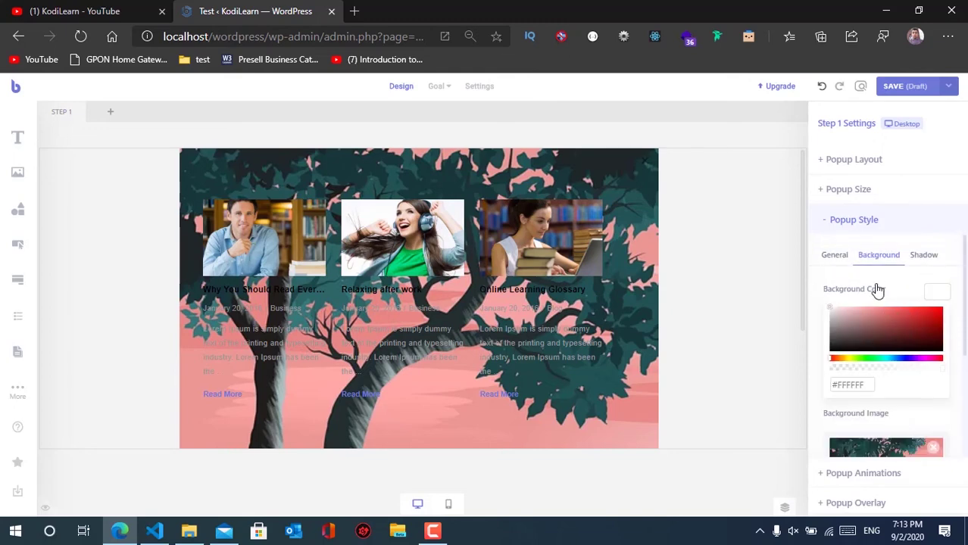
{"action": "left_click", "coordinate": [869, 302]}
{"action": "left_click", "coordinate": [936, 351]}
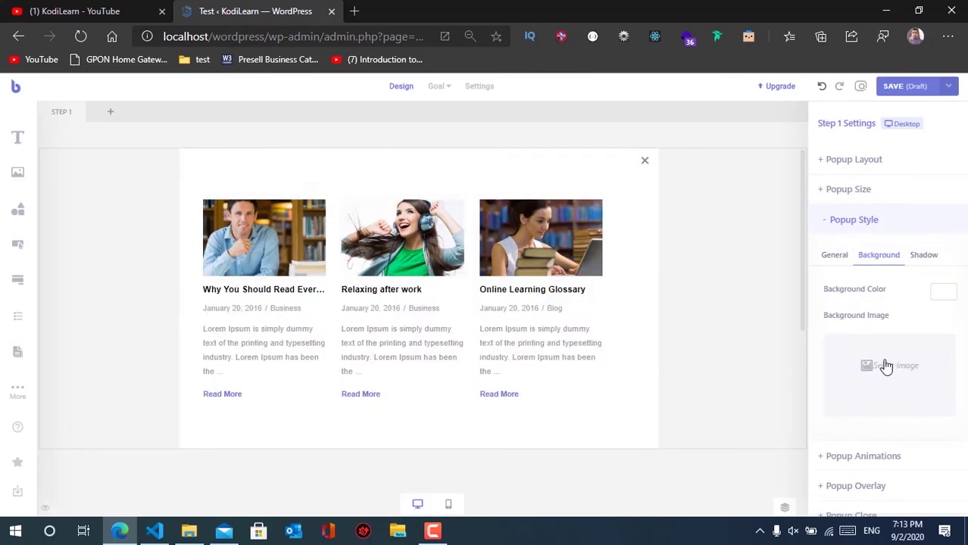
Review the popup's opening, closing and continuous animation options.
{"action": "left_click", "coordinate": [871, 458]}
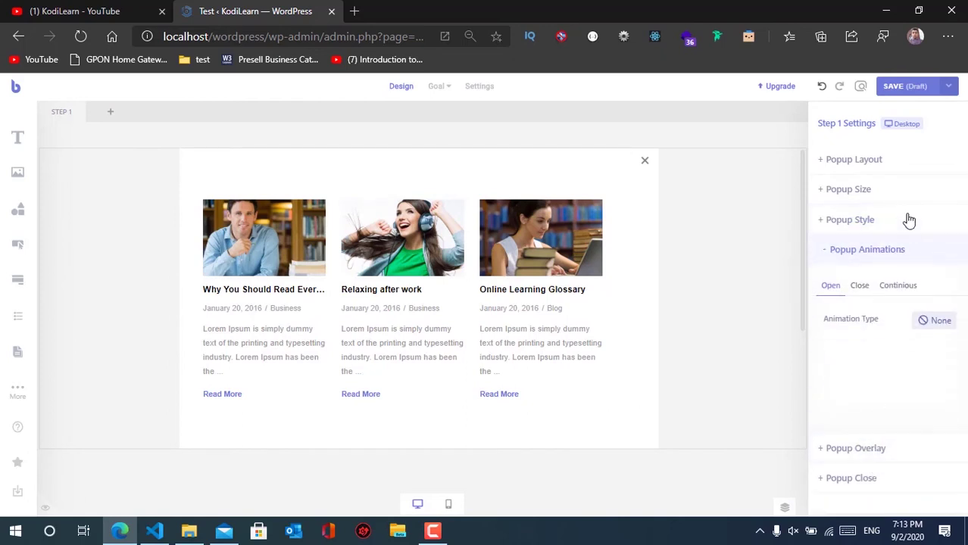
{"action": "left_click", "coordinate": [860, 292]}
{"action": "left_click", "coordinate": [909, 292]}
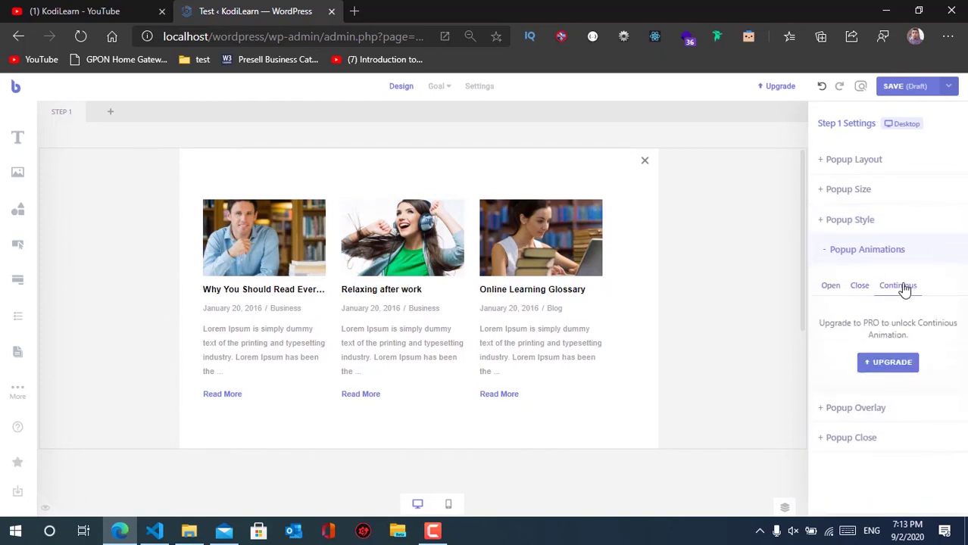
{"action": "left_click", "coordinate": [833, 288]}
Enable the dark background overlay in Popup Overlay.
{"action": "left_click", "coordinate": [863, 449]}
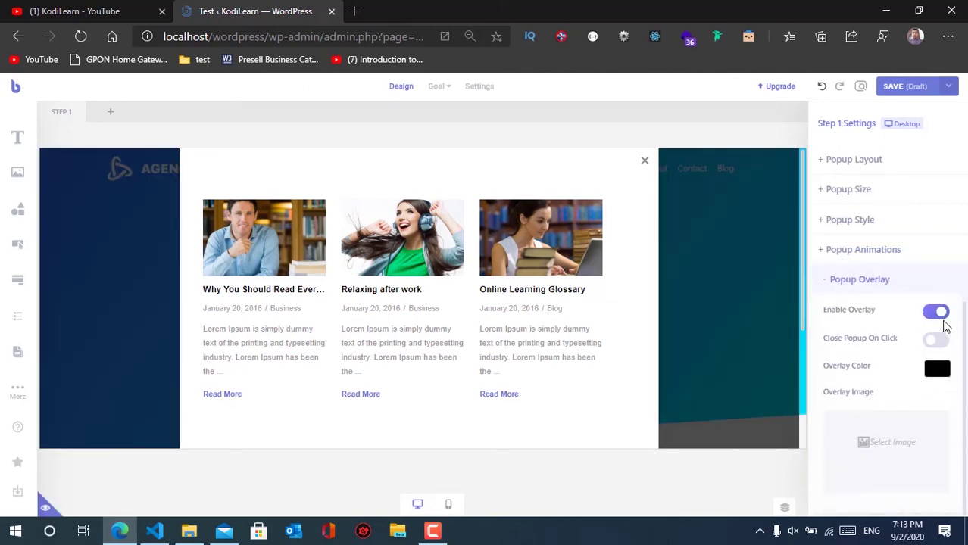
{"action": "left_click", "coordinate": [934, 312]}
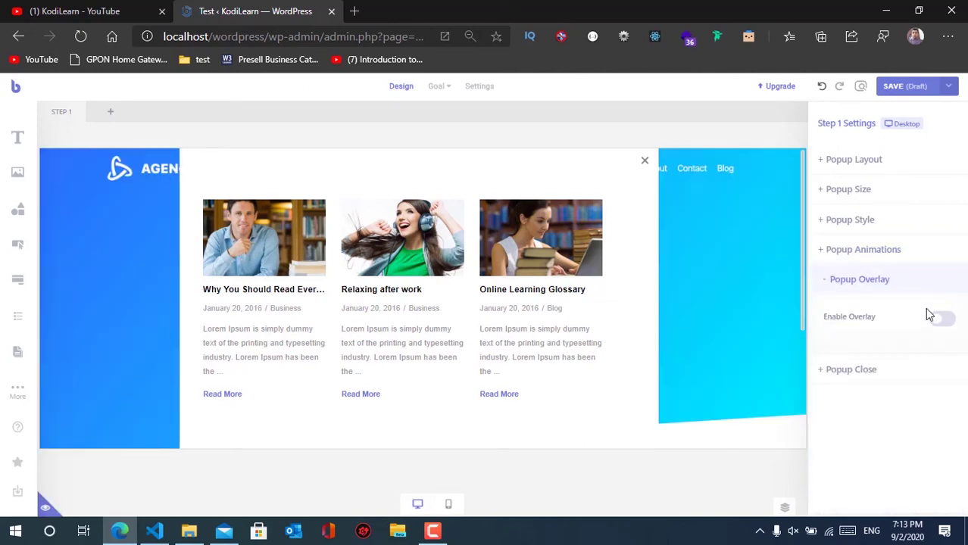
{"action": "left_click", "coordinate": [942, 318]}
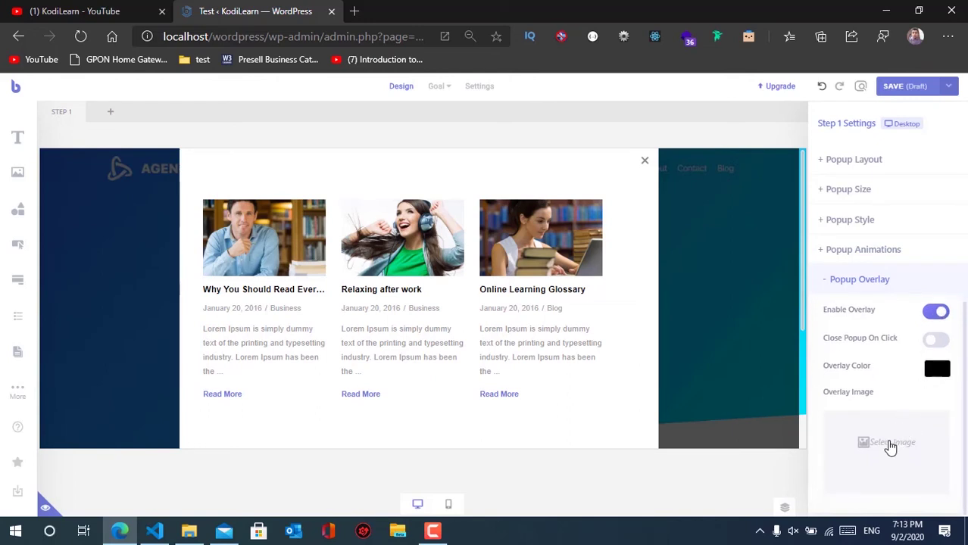
Reduce the posts grid's number of posts, then remove the posts element.
{"action": "left_click", "coordinate": [437, 348]}
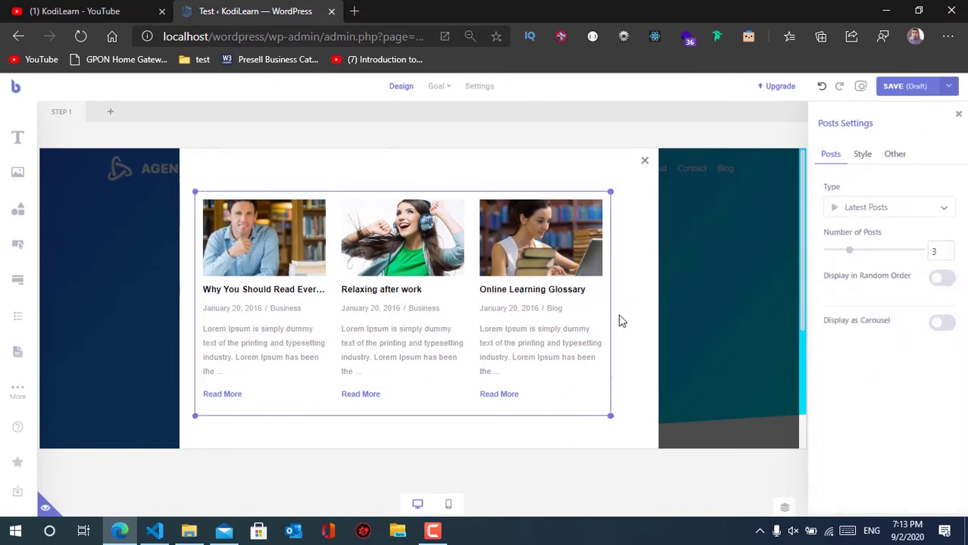
{"action": "left_click_drag", "start_coordinate": [851, 255], "coordinate": [831, 255]}
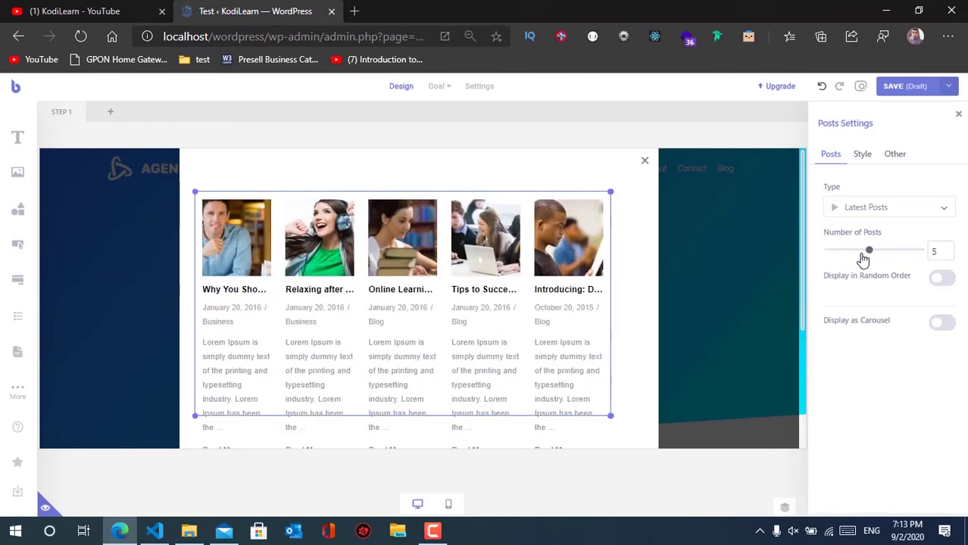
{"action": "right_click", "coordinate": [497, 259]}
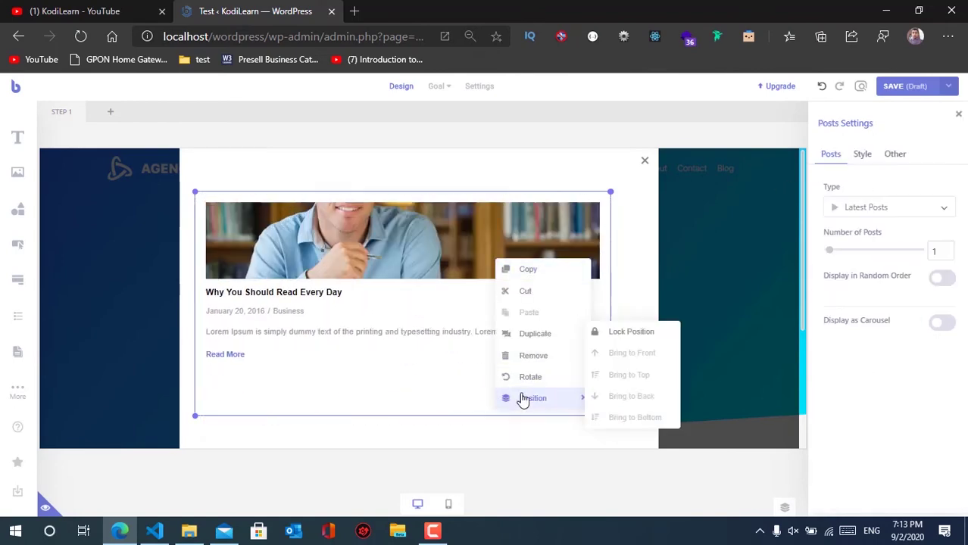
{"action": "left_click", "coordinate": [539, 362]}
{"action": "left_click", "coordinate": [17, 390]}
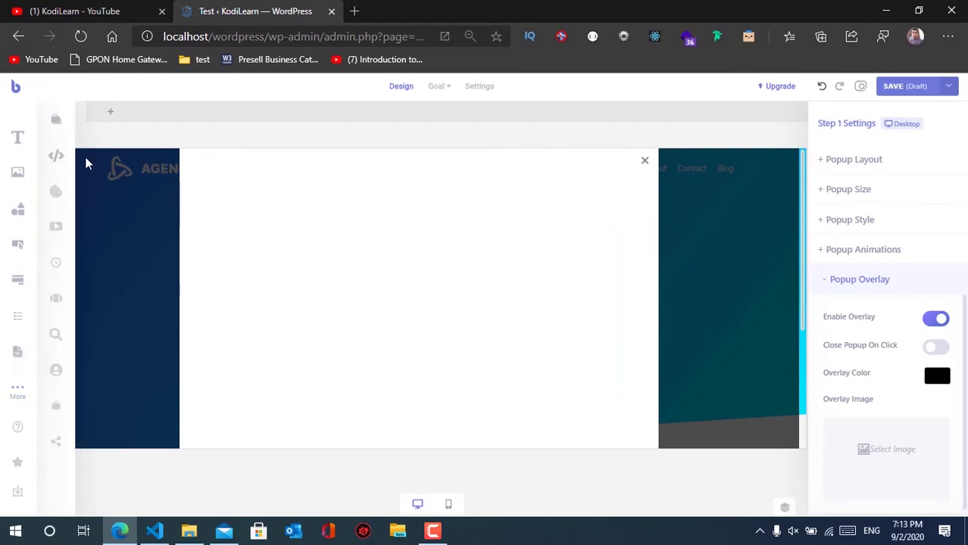
{"action": "mouse_move", "coordinate": [56, 123]}
{"action": "left_mouse_down"}
{"action": "mouse_move", "coordinate": [339, 216]}
{"action": "mouse_move", "coordinate": [378, 328]}
{"action": "left_mouse_up"}
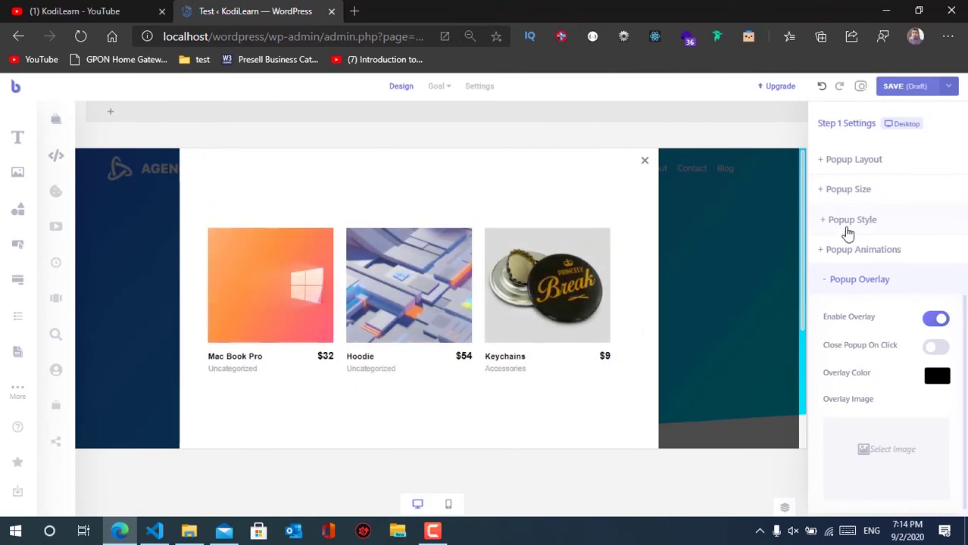
{"action": "right_click", "coordinate": [348, 298]}
{"action": "left_click", "coordinate": [399, 394]}
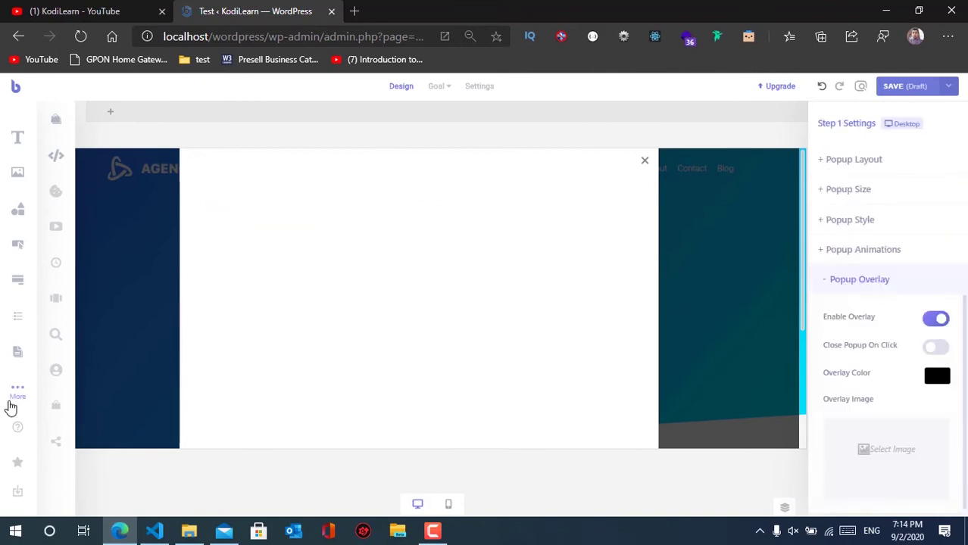
{"action": "left_click", "coordinate": [17, 390]}
{"action": "left_click_drag", "start_coordinate": [56, 155], "coordinate": [428, 287]}
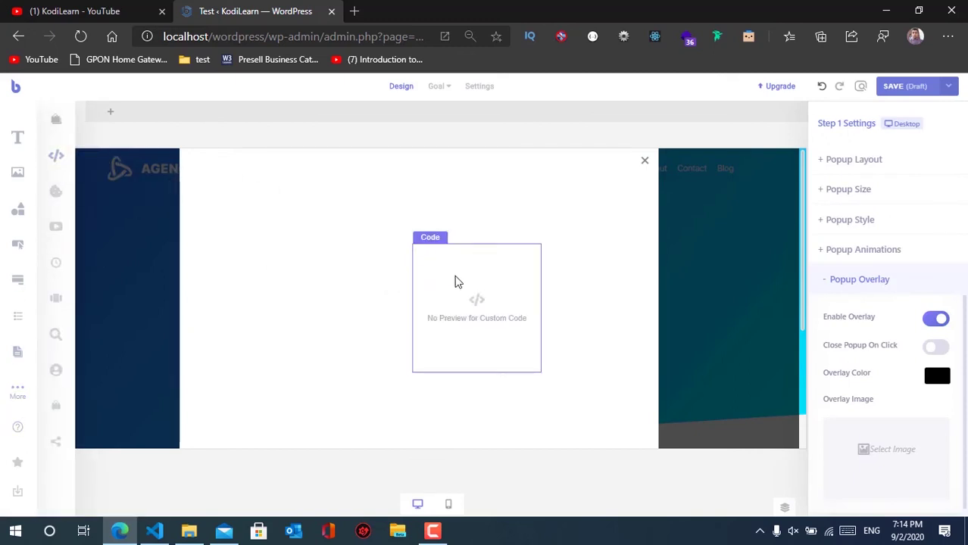
{"action": "left_click", "coordinate": [436, 319]}
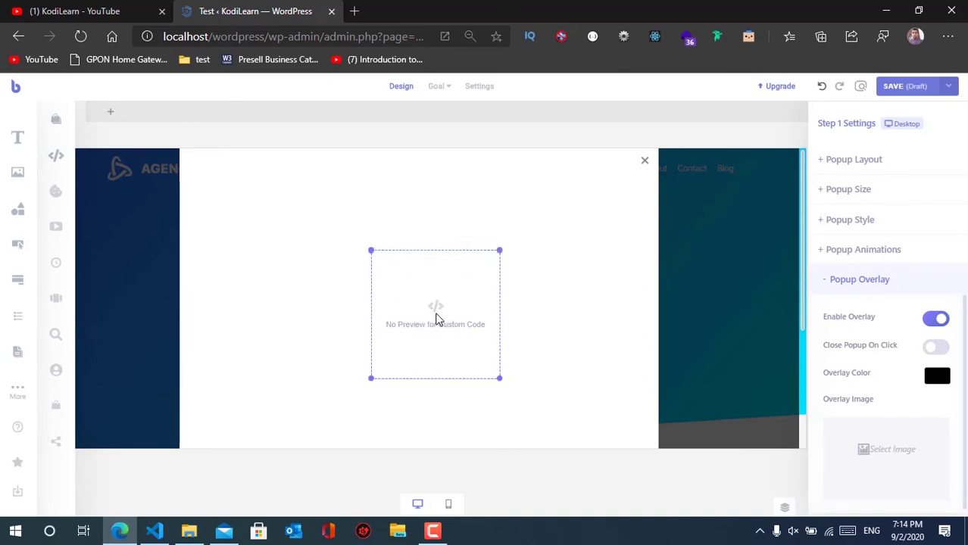
{"action": "left_click", "coordinate": [896, 276]}
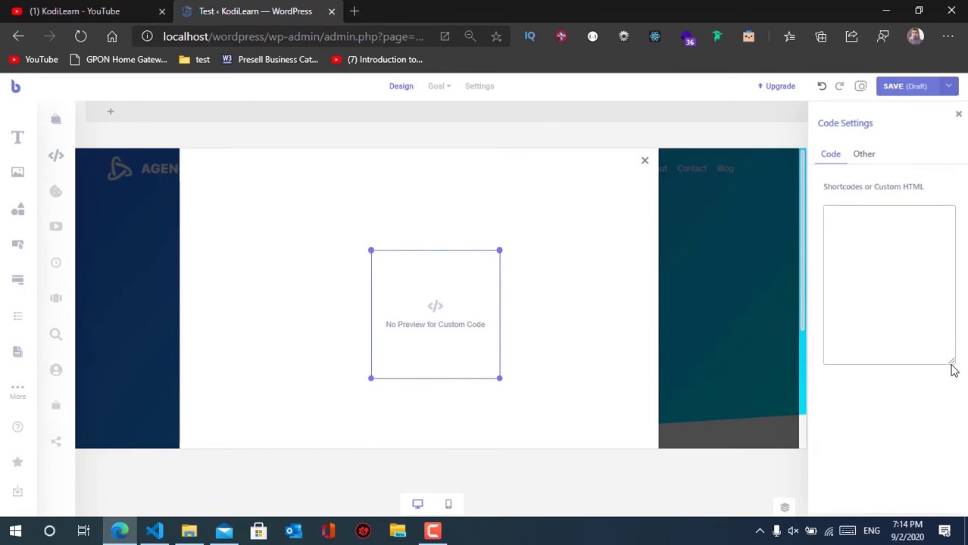
{"action": "left_click", "coordinate": [863, 154]}
{"action": "left_click", "coordinate": [830, 155]}
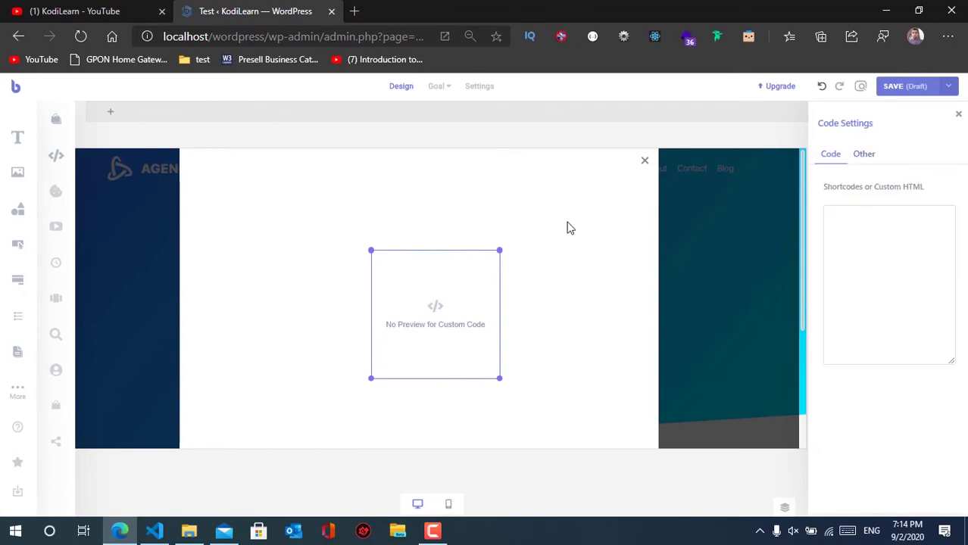
{"action": "right_click", "coordinate": [437, 299]}
{"action": "left_click", "coordinate": [479, 392]}
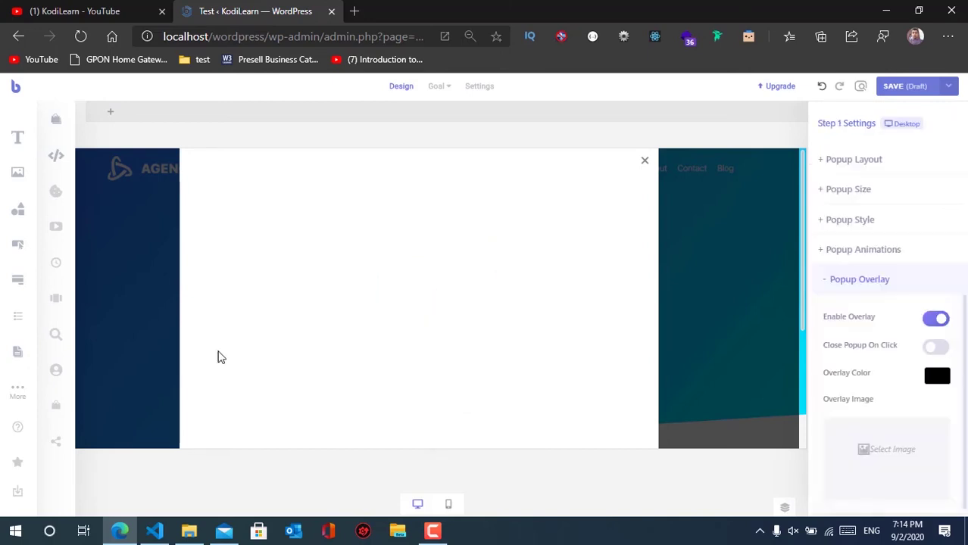
{"action": "left_click", "coordinate": [11, 394]}
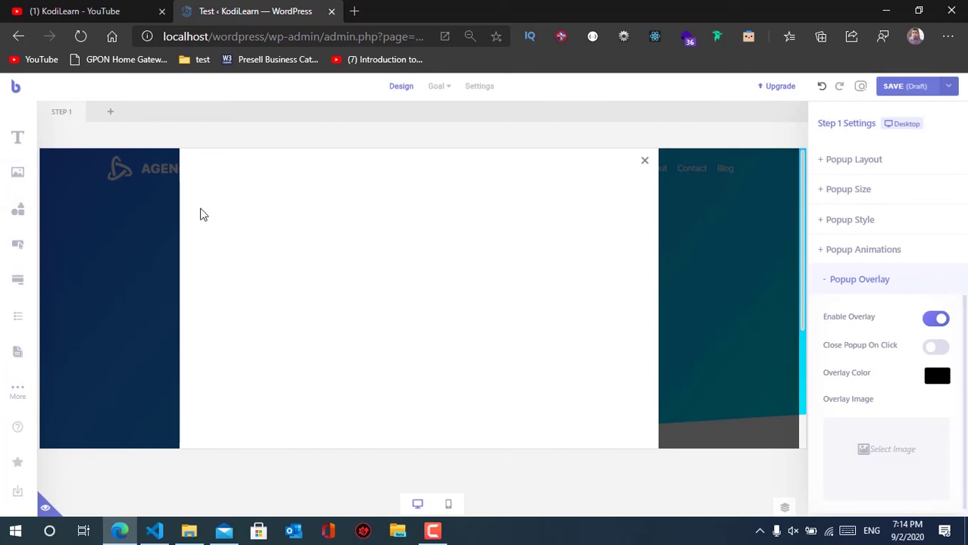
Add an Image element with the library-books photo, unlock its aspect ratio and resize it.
{"action": "left_click_drag", "start_coordinate": [15, 177], "coordinate": [269, 262]}
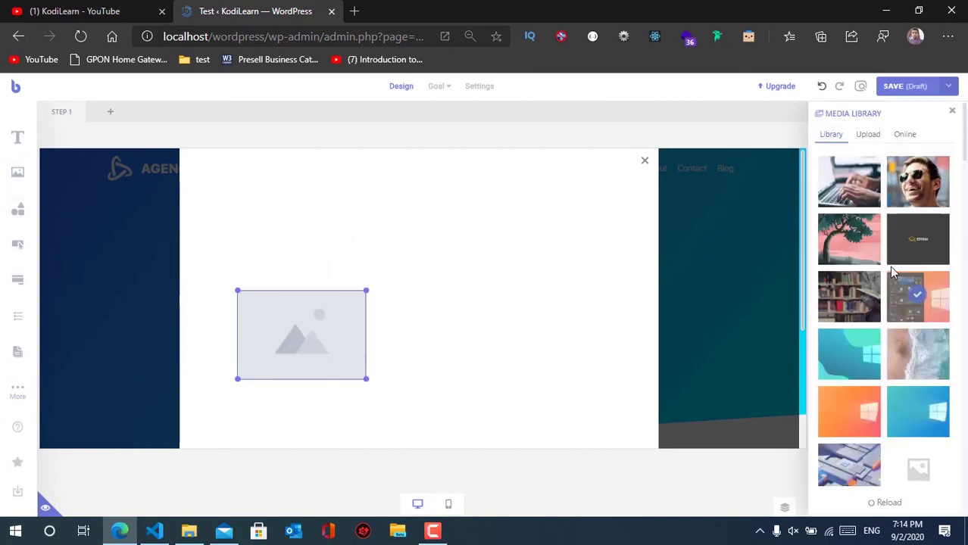
{"action": "left_click", "coordinate": [865, 305]}
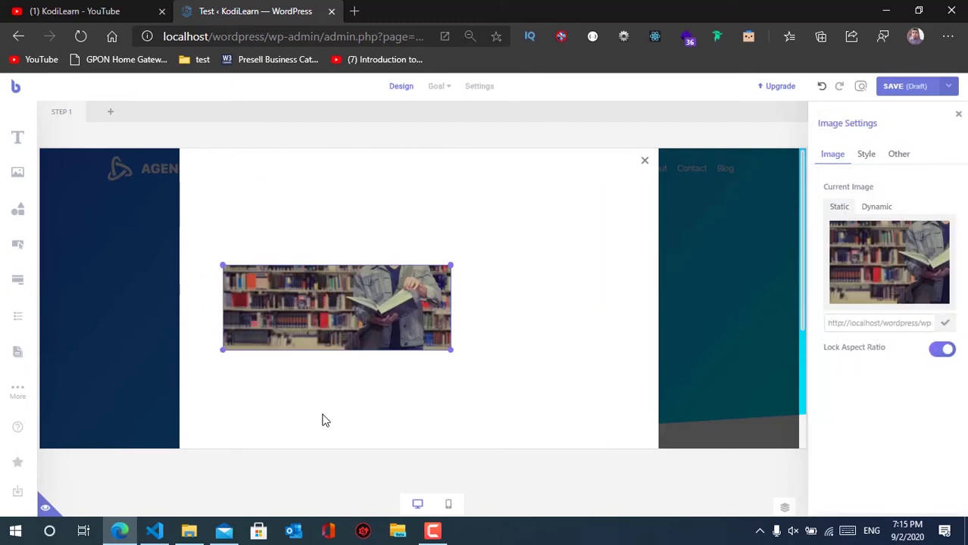
{"action": "left_click", "coordinate": [456, 356]}
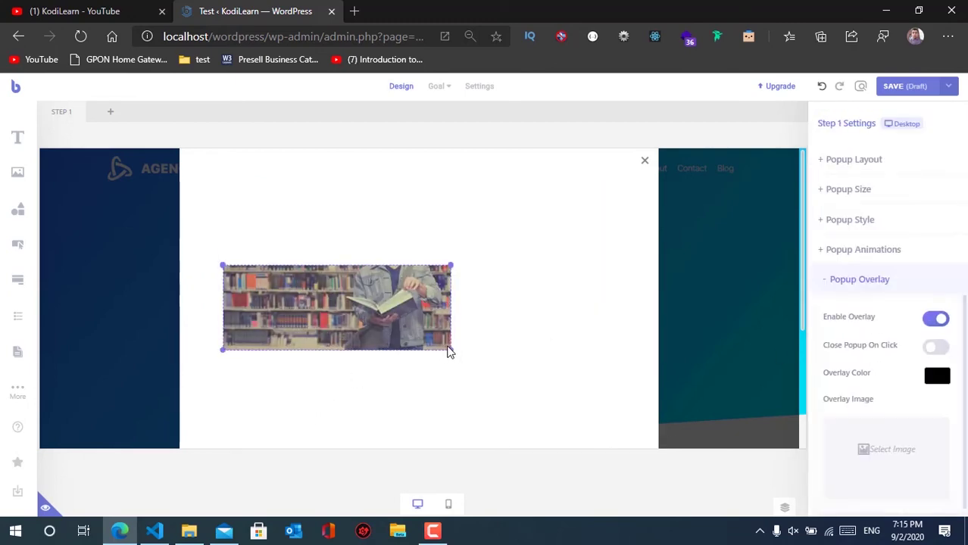
{"action": "mouse_move", "coordinate": [448, 350]}
{"action": "left_mouse_down"}
{"action": "mouse_move", "coordinate": [415, 309]}
{"action": "mouse_move", "coordinate": [417, 360]}
{"action": "mouse_move", "coordinate": [465, 361]}
{"action": "left_mouse_up"}
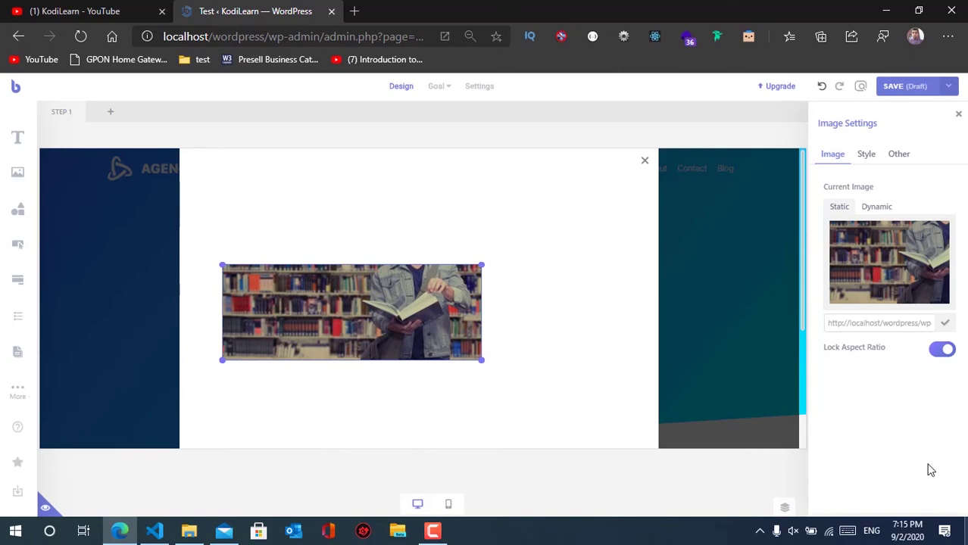
{"action": "left_click", "coordinate": [943, 350]}
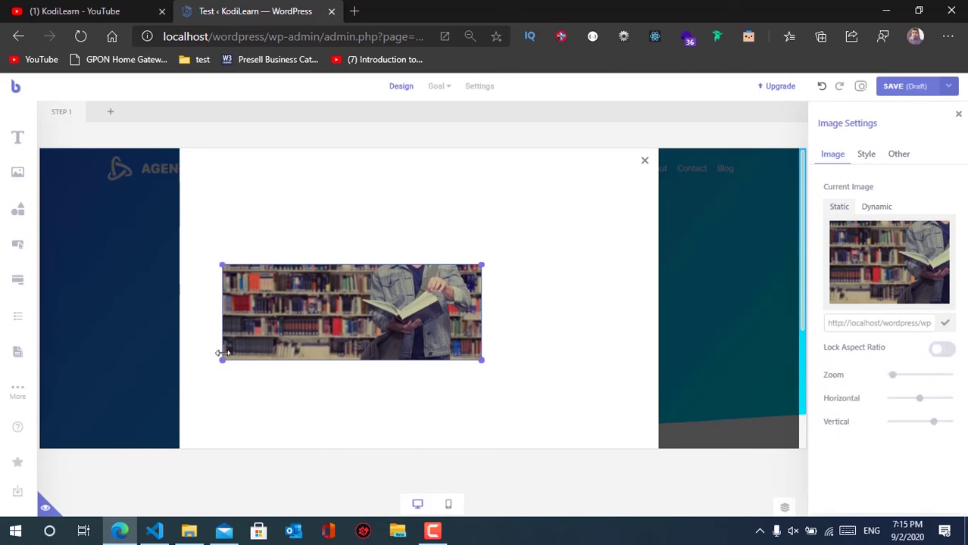
{"action": "left_click_drag", "start_coordinate": [220, 334], "coordinate": [209, 324]}
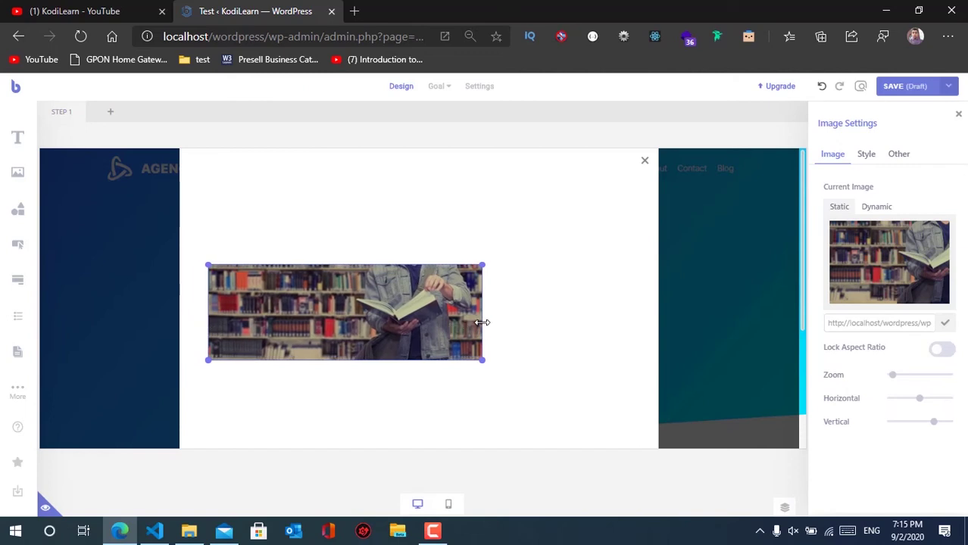
{"action": "mouse_move", "coordinate": [483, 323]}
{"action": "left_mouse_down"}
{"action": "mouse_move", "coordinate": [340, 323]}
{"action": "mouse_move", "coordinate": [456, 337]}
{"action": "mouse_move", "coordinate": [338, 325]}
{"action": "left_mouse_up"}
Frame the photo on the person reading and place the narrowed image on the left.
{"action": "mouse_move", "coordinate": [921, 404]}
{"action": "left_mouse_down"}
{"action": "mouse_move", "coordinate": [952, 404]}
{"action": "mouse_move", "coordinate": [939, 407]}
{"action": "mouse_move", "coordinate": [944, 426]}
{"action": "mouse_move", "coordinate": [926, 424]}
{"action": "left_mouse_up"}
{"action": "mouse_move", "coordinate": [894, 383]}
{"action": "left_mouse_down"}
{"action": "mouse_move", "coordinate": [903, 379]}
{"action": "mouse_move", "coordinate": [890, 378]}
{"action": "left_mouse_up"}
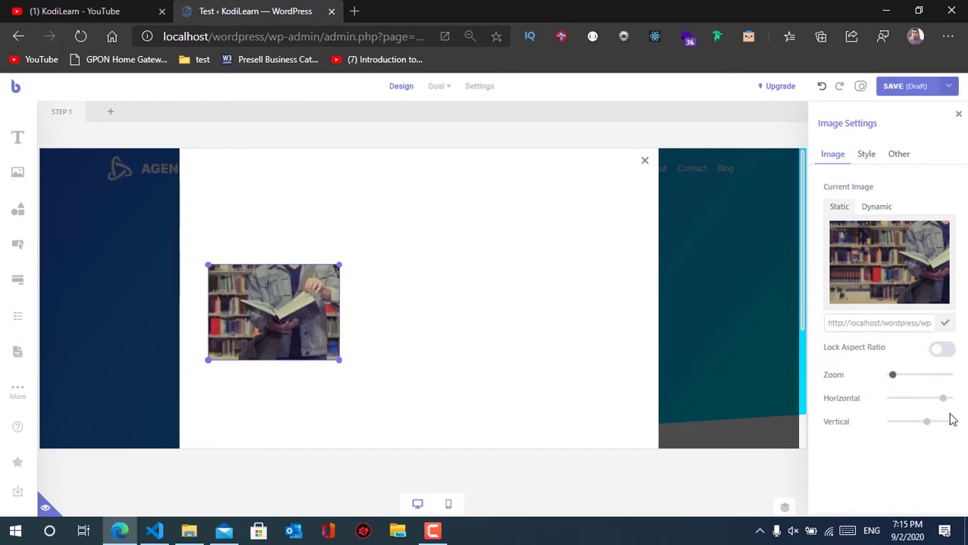
{"action": "mouse_move", "coordinate": [938, 406]}
{"action": "left_mouse_down"}
{"action": "mouse_move", "coordinate": [925, 404]}
{"action": "mouse_move", "coordinate": [946, 402]}
{"action": "left_mouse_up"}
{"action": "mouse_move", "coordinate": [339, 263]}
{"action": "left_mouse_down"}
{"action": "mouse_move", "coordinate": [402, 223]}
{"action": "mouse_move", "coordinate": [443, 212]}
{"action": "left_mouse_up"}
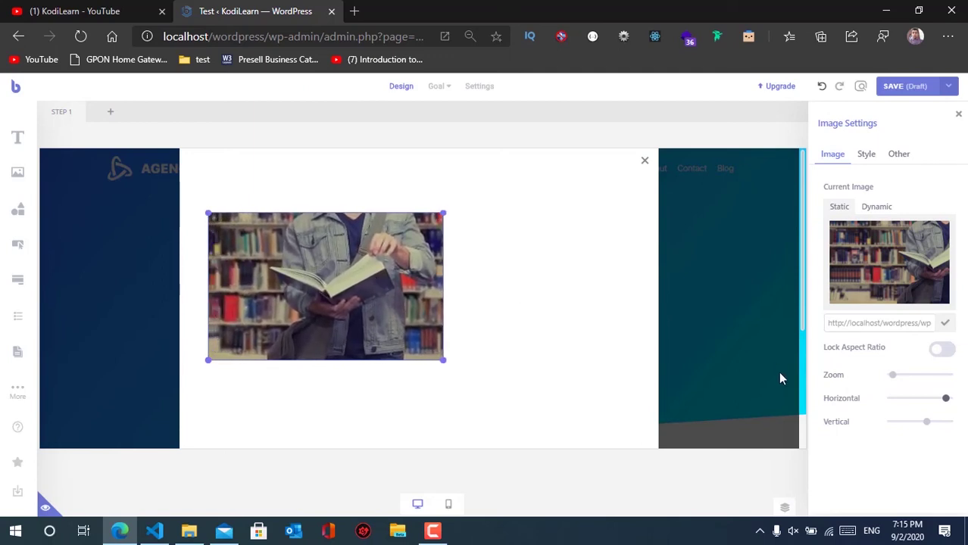
{"action": "mouse_move", "coordinate": [926, 427]}
{"action": "left_mouse_down"}
{"action": "mouse_move", "coordinate": [896, 423]}
{"action": "mouse_move", "coordinate": [906, 425]}
{"action": "mouse_move", "coordinate": [913, 483]}
{"action": "left_mouse_up"}
{"action": "mouse_move", "coordinate": [912, 428]}
{"action": "left_mouse_down"}
{"action": "mouse_move", "coordinate": [944, 430]}
{"action": "mouse_move", "coordinate": [935, 439]}
{"action": "left_mouse_up"}
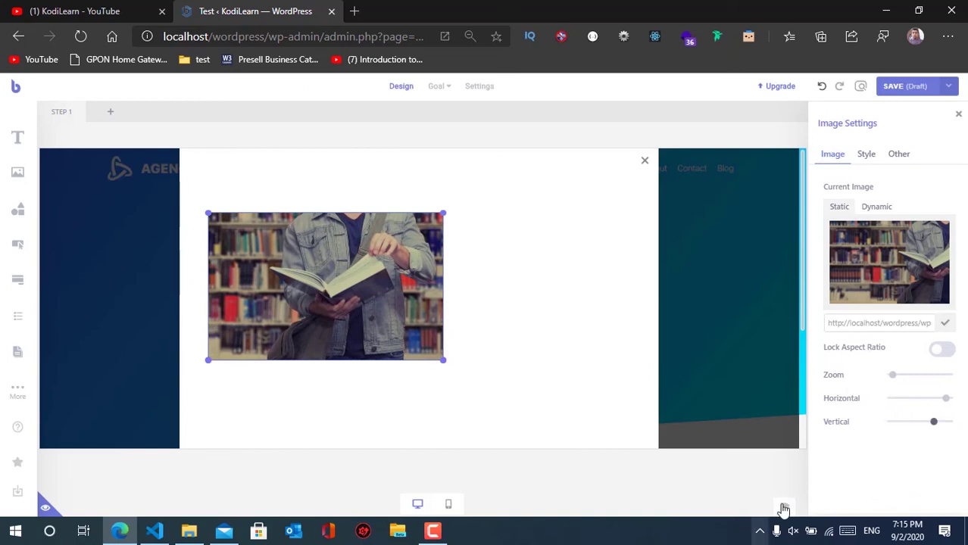
{"action": "mouse_move", "coordinate": [943, 400]}
{"action": "left_mouse_down"}
{"action": "mouse_move", "coordinate": [935, 410]}
{"action": "mouse_move", "coordinate": [951, 417]}
{"action": "mouse_move", "coordinate": [924, 400]}
{"action": "mouse_move", "coordinate": [958, 404]}
{"action": "left_mouse_up"}
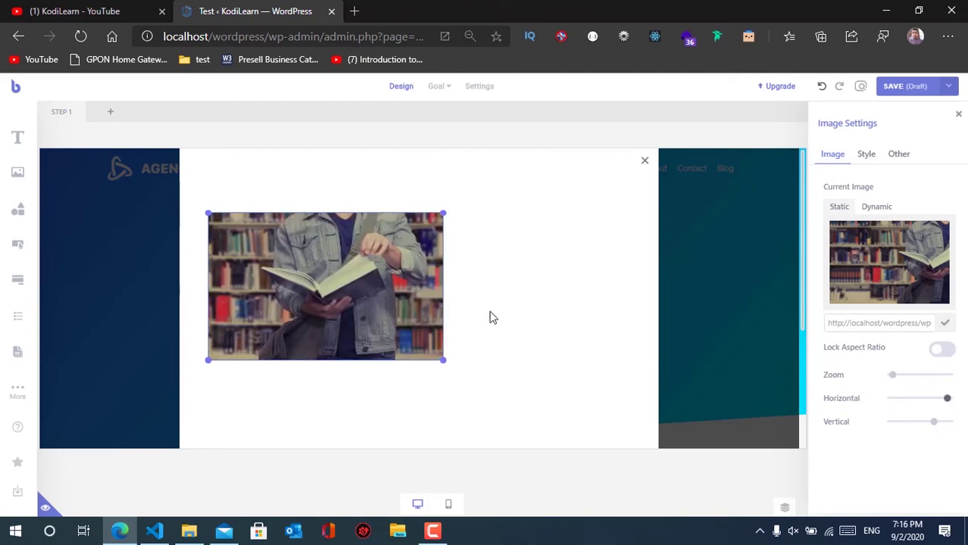
{"action": "left_click_drag", "start_coordinate": [441, 225], "coordinate": [411, 227]}
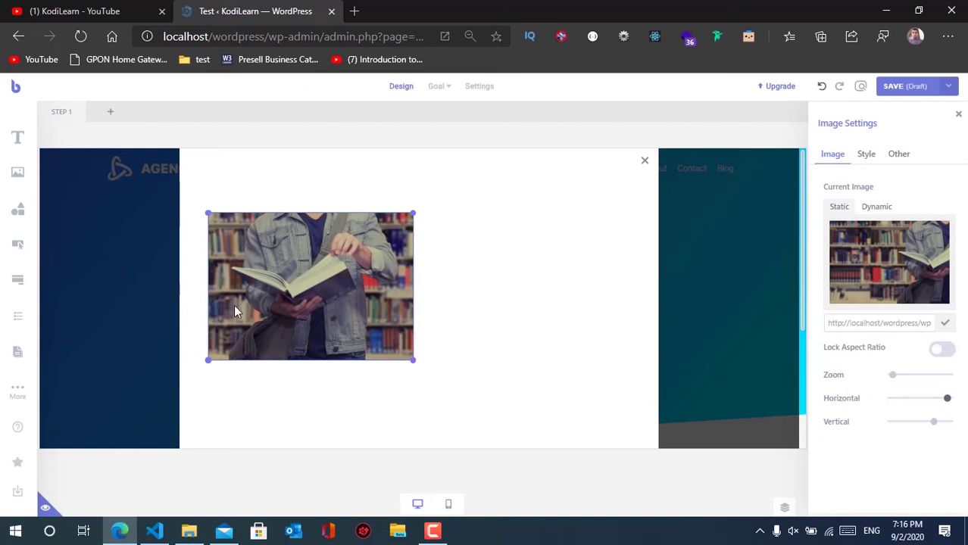
{"action": "left_click_drag", "start_coordinate": [235, 310], "coordinate": [326, 282]}
Add a text element above the image and retype it as 'Some New Discounts Avaiable'.
{"action": "left_click", "coordinate": [303, 174]}
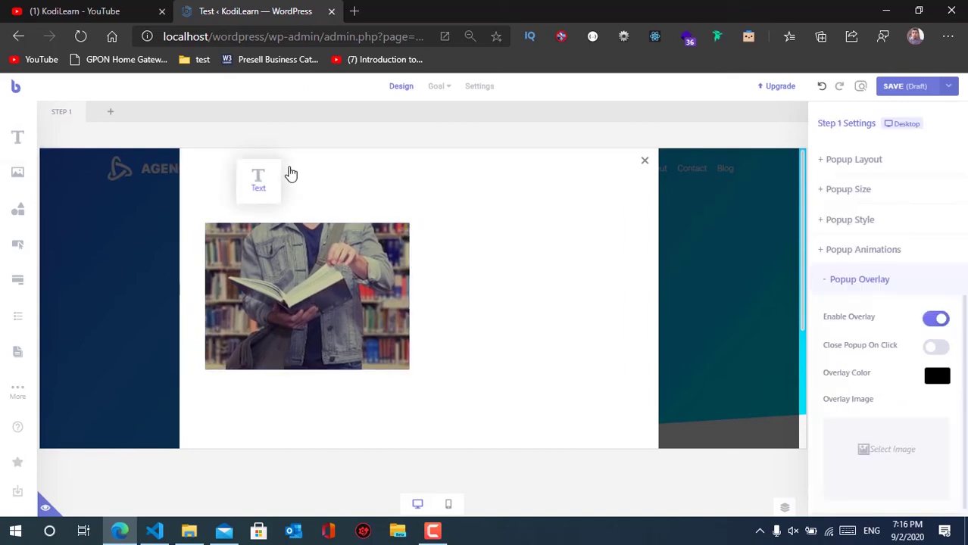
{"action": "left_click_drag", "start_coordinate": [303, 175], "coordinate": [439, 194]}
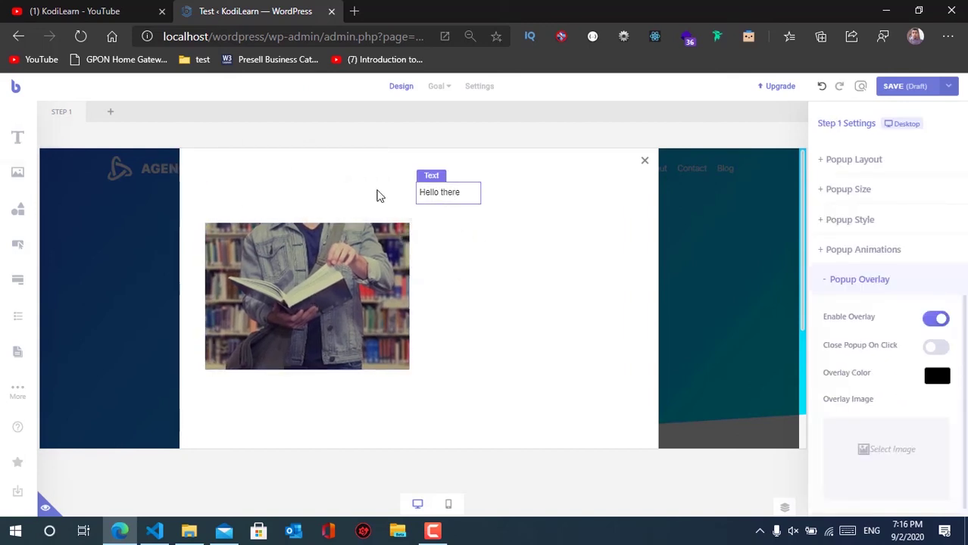
{"action": "mouse_move", "coordinate": [339, 196]}
{"action": "left_mouse_down"}
{"action": "mouse_move", "coordinate": [244, 199]}
{"action": "mouse_move", "coordinate": [242, 208]}
{"action": "mouse_move", "coordinate": [108, 205]}
{"action": "mouse_move", "coordinate": [368, 206]}
{"action": "left_mouse_up"}
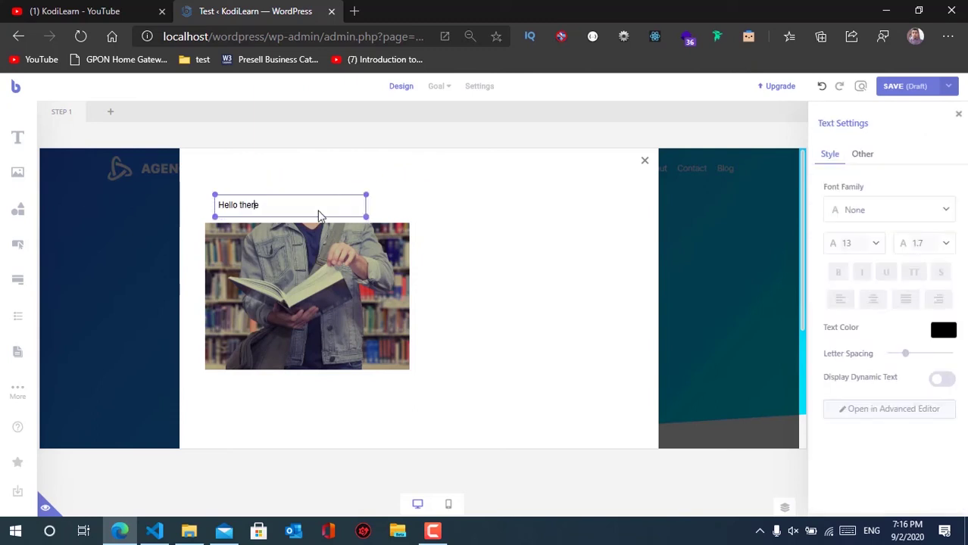
{"action": "left_click", "coordinate": [254, 205]}
{"action": "left_click", "coordinate": [193, 212]}
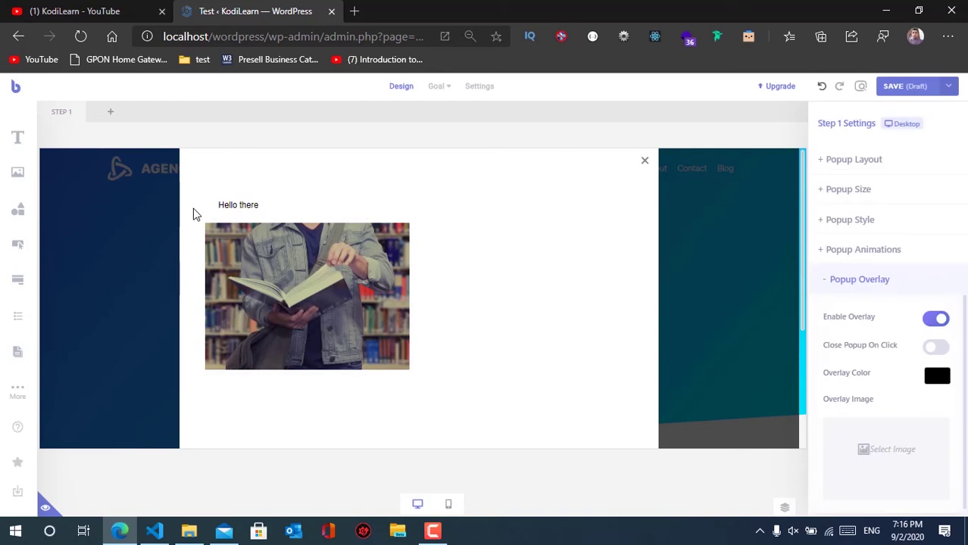
{"action": "left_click", "coordinate": [244, 209]}
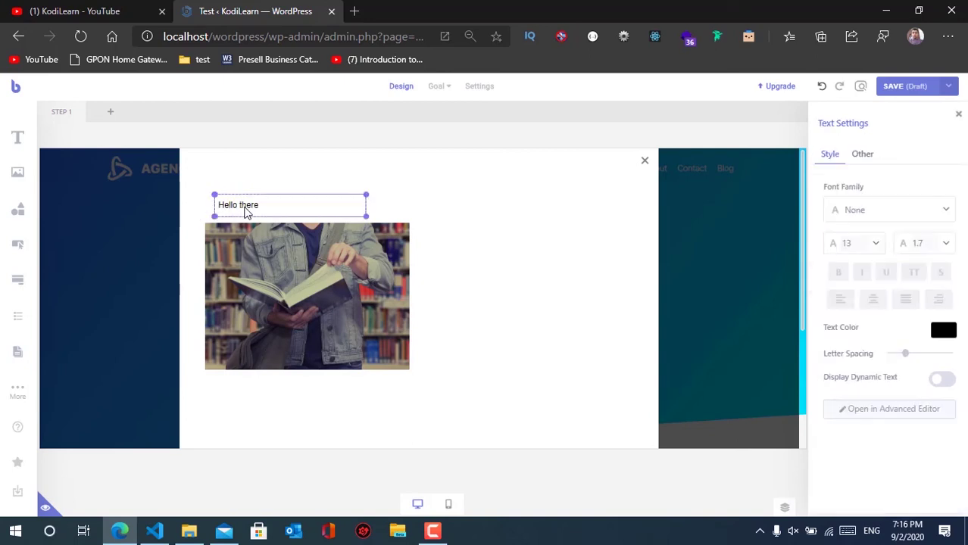
{"action": "double_click", "coordinate": [275, 208]}
{"action": "type", "text": "Some New Discounts Avaiable"}
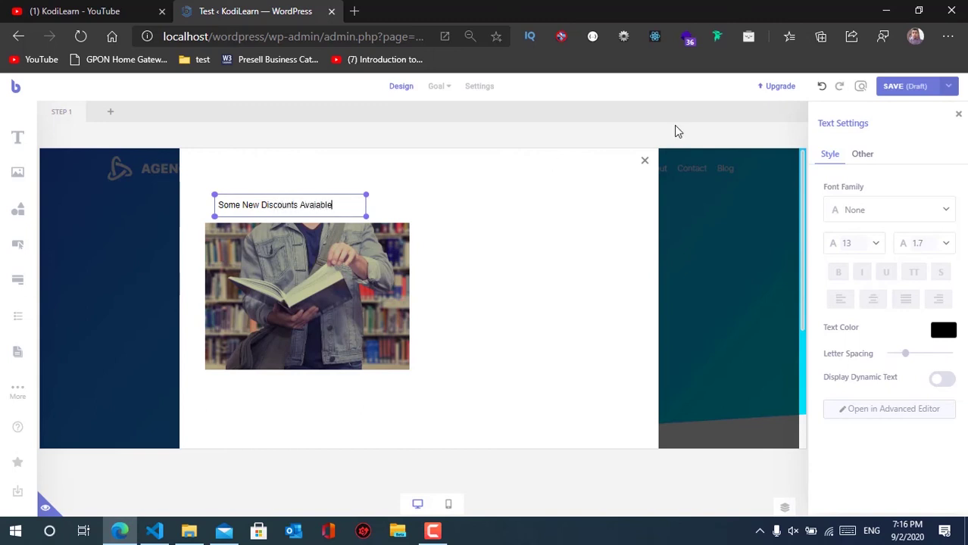
Set the heading's font family to Quicksand.
{"action": "key", "text": "ctrl+a"}
{"action": "left_click", "coordinate": [935, 209]}
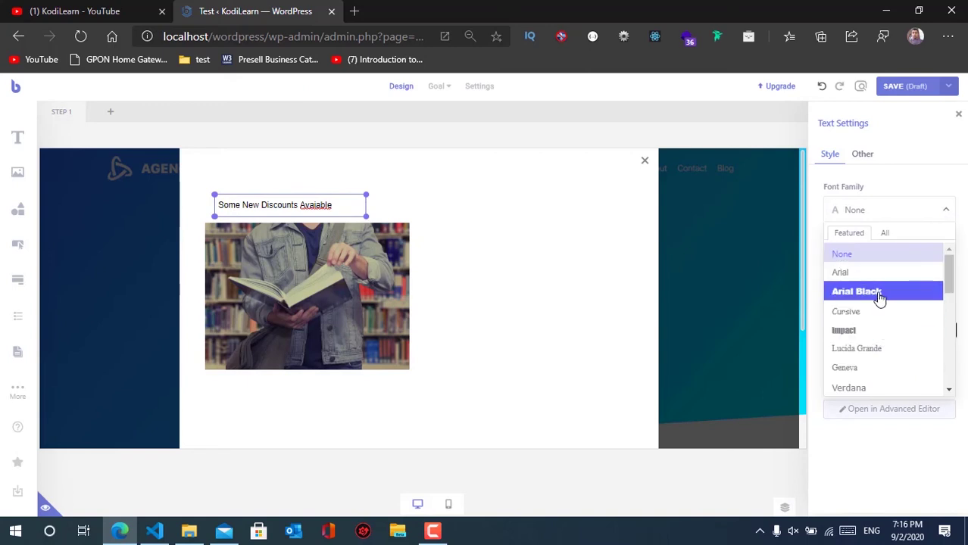
{"action": "scroll", "coordinate": [872, 334], "scroll_direction": "down", "scroll_amount": 2}
{"action": "scroll", "coordinate": [875, 329], "scroll_direction": "down", "scroll_amount": 3}
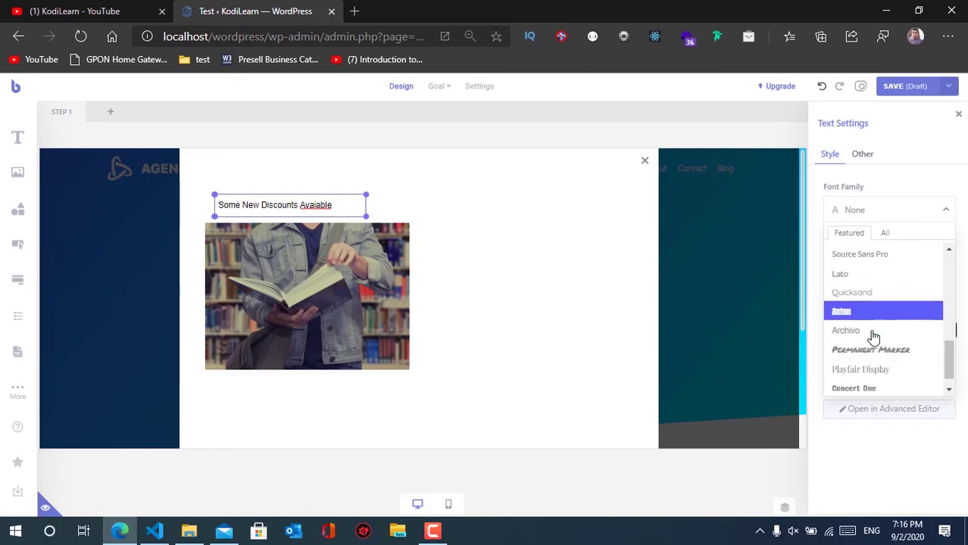
{"action": "scroll", "coordinate": [873, 336], "scroll_direction": "down", "scroll_amount": 1}
{"action": "left_click", "coordinate": [871, 271]}
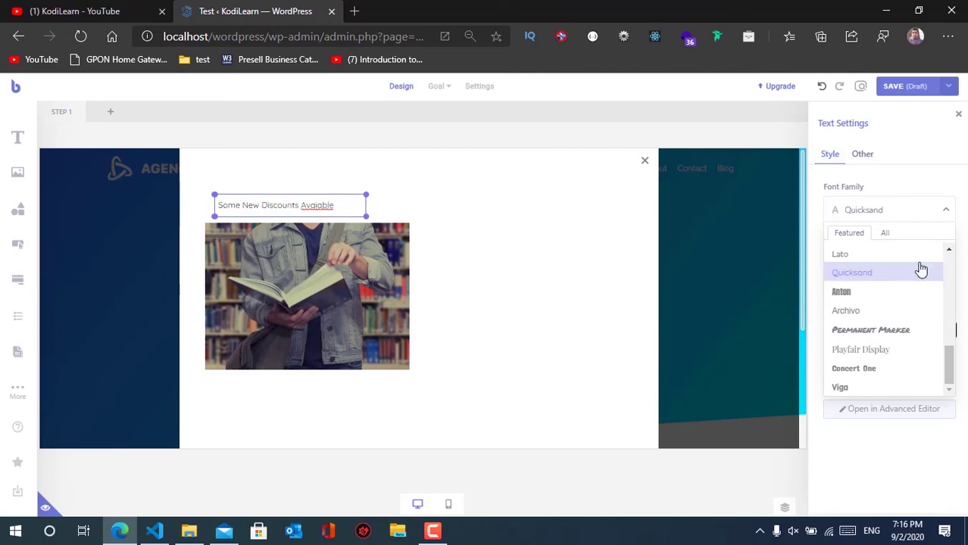
{"action": "left_click", "coordinate": [951, 218]}
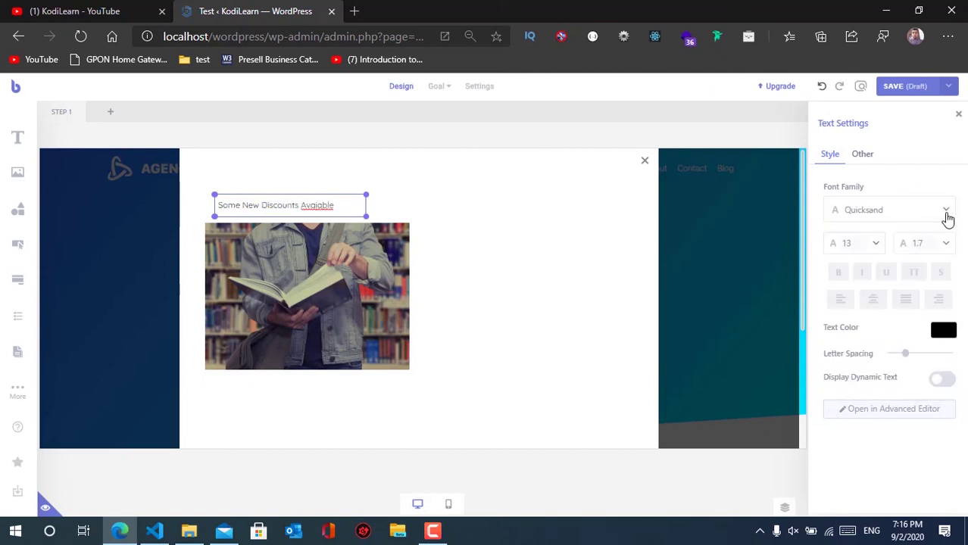
Make the heading 16px, bold and centre-aligned.
{"action": "left_click", "coordinate": [869, 243]}
{"action": "scroll", "coordinate": [863, 326], "scroll_direction": "down", "scroll_amount": 1}
{"action": "left_click", "coordinate": [858, 319]}
{"action": "left_click", "coordinate": [875, 243]}
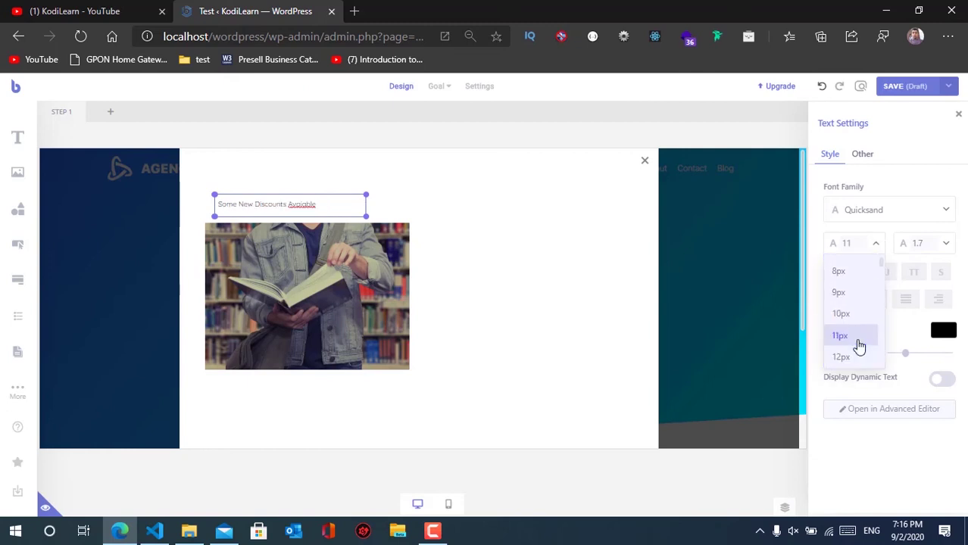
{"action": "scroll", "coordinate": [858, 342], "scroll_direction": "down", "scroll_amount": 1}
{"action": "left_click", "coordinate": [858, 341]}
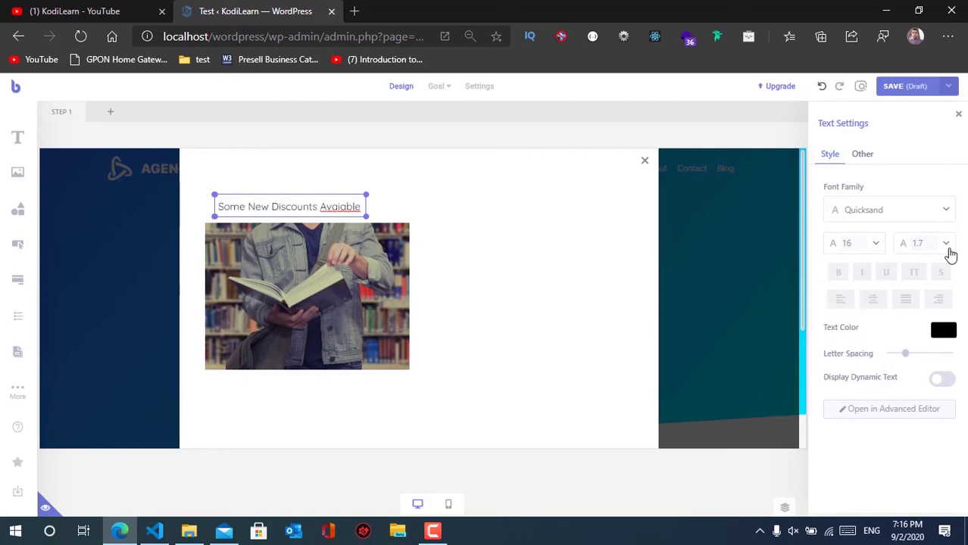
{"action": "left_click", "coordinate": [843, 273]}
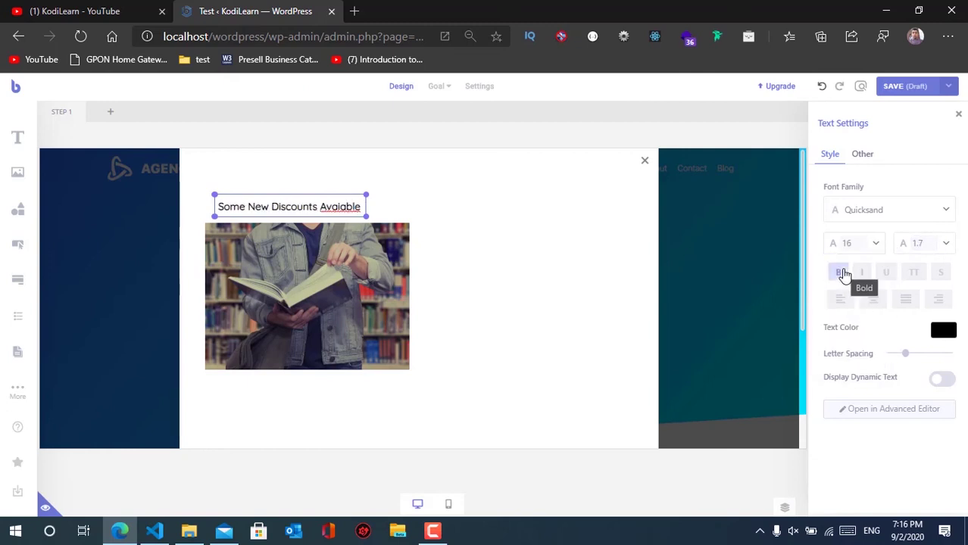
{"action": "left_click", "coordinate": [878, 302]}
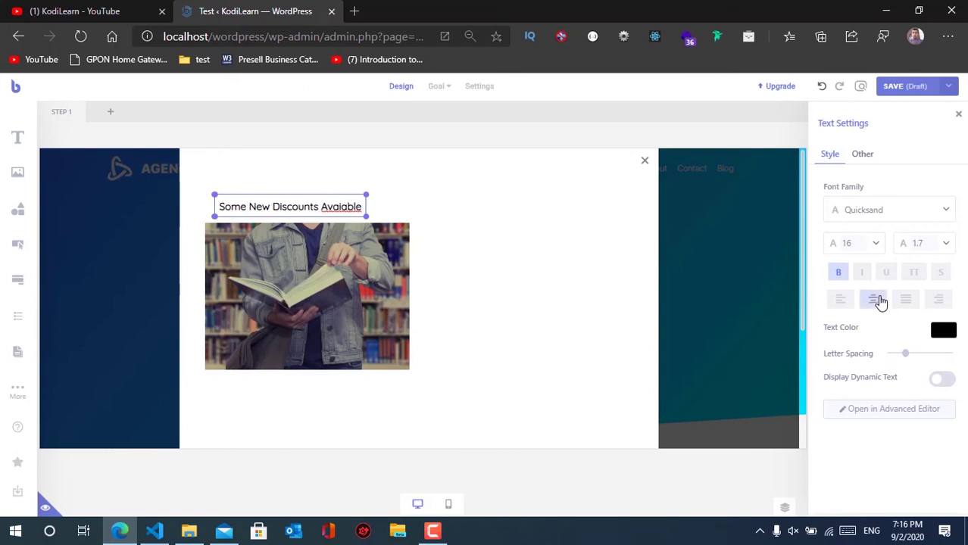
{"action": "left_click", "coordinate": [404, 209]}
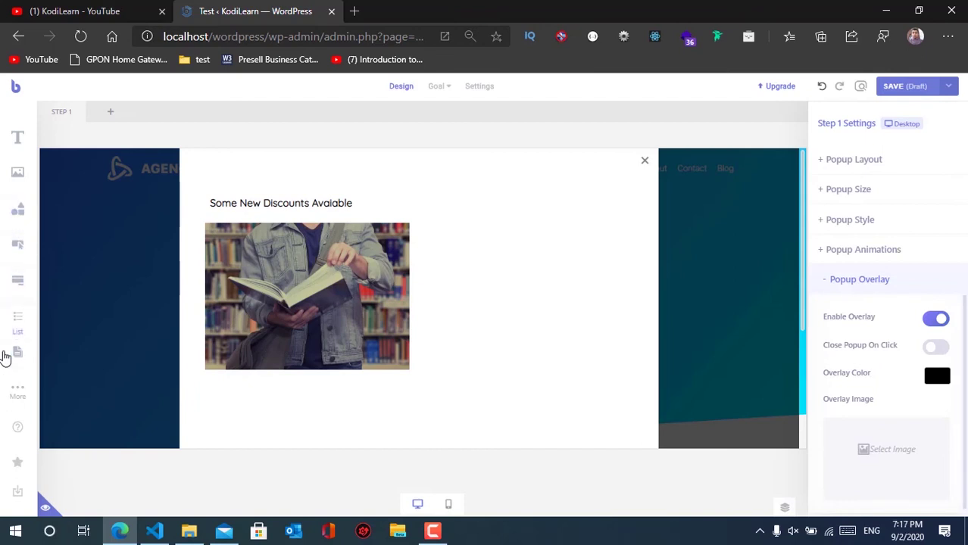
Add a one-post Posts block, 'Why You Should Read Every Day', sized beside the image.
{"action": "left_click_drag", "start_coordinate": [17, 352], "coordinate": [525, 273]}
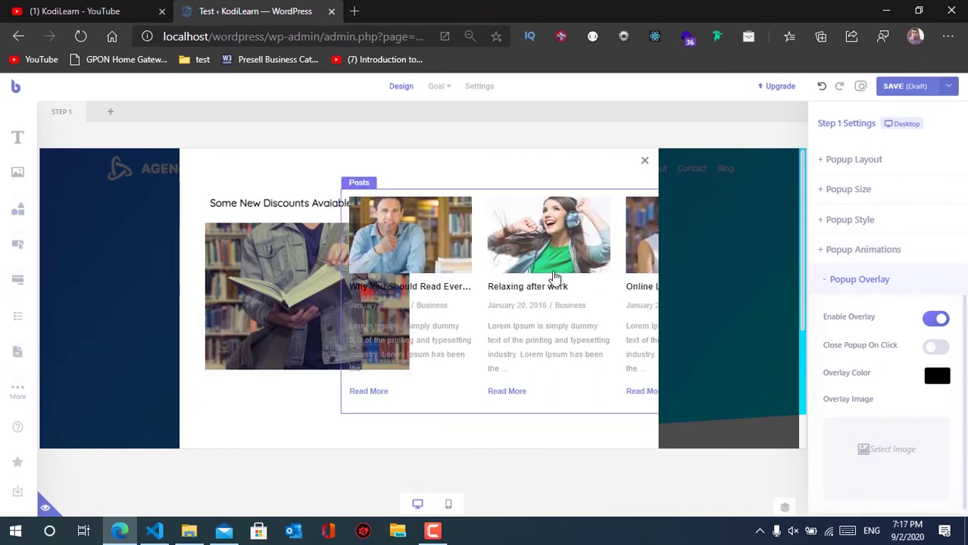
{"action": "left_click", "coordinate": [555, 277]}
{"action": "left_click_drag", "start_coordinate": [849, 250], "coordinate": [829, 250]}
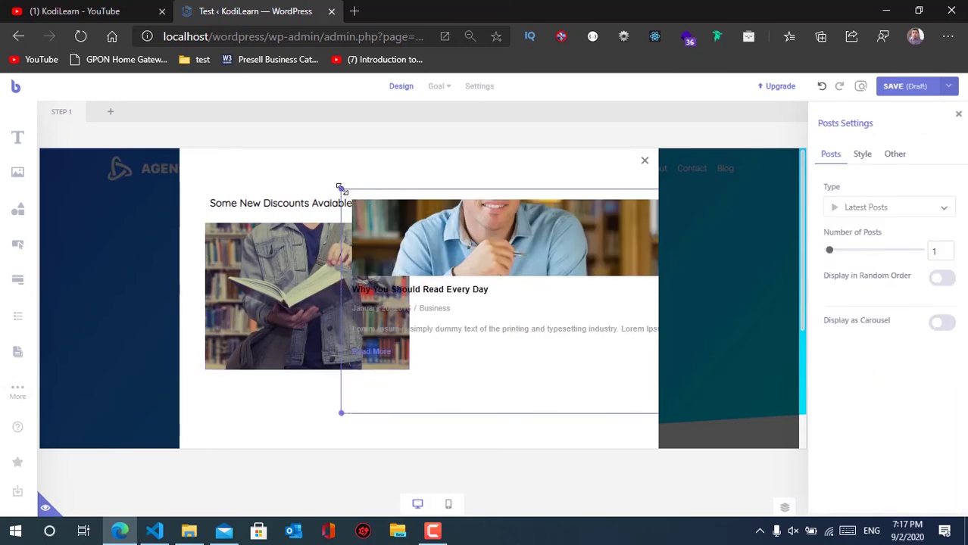
{"action": "left_click_drag", "start_coordinate": [340, 190], "coordinate": [539, 192]}
{"action": "left_click_drag", "start_coordinate": [598, 234], "coordinate": [479, 231]}
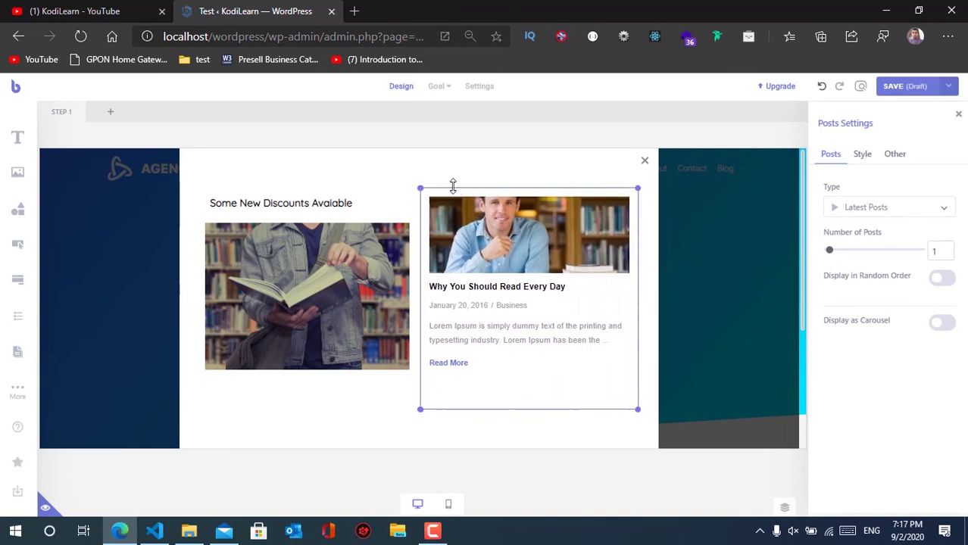
{"action": "left_click_drag", "start_coordinate": [420, 188], "coordinate": [435, 184]}
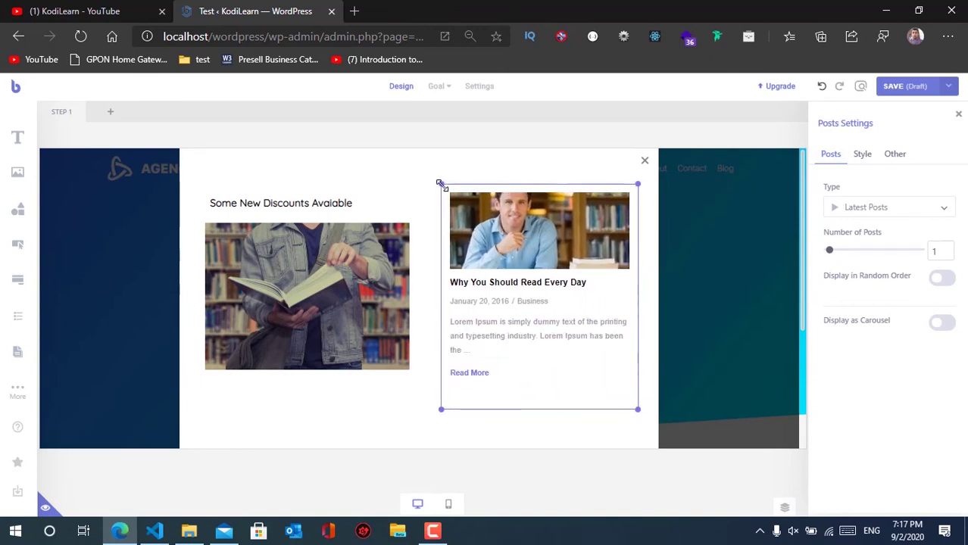
{"action": "left_click", "coordinate": [357, 397]}
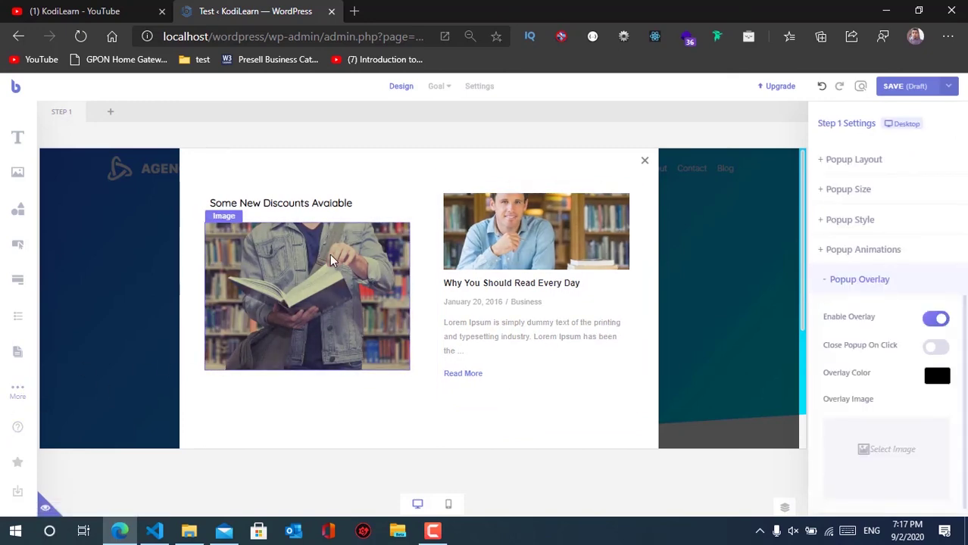
Publish the popup via Publish Popup and review its display Settings tab.
{"action": "left_click", "coordinate": [950, 88]}
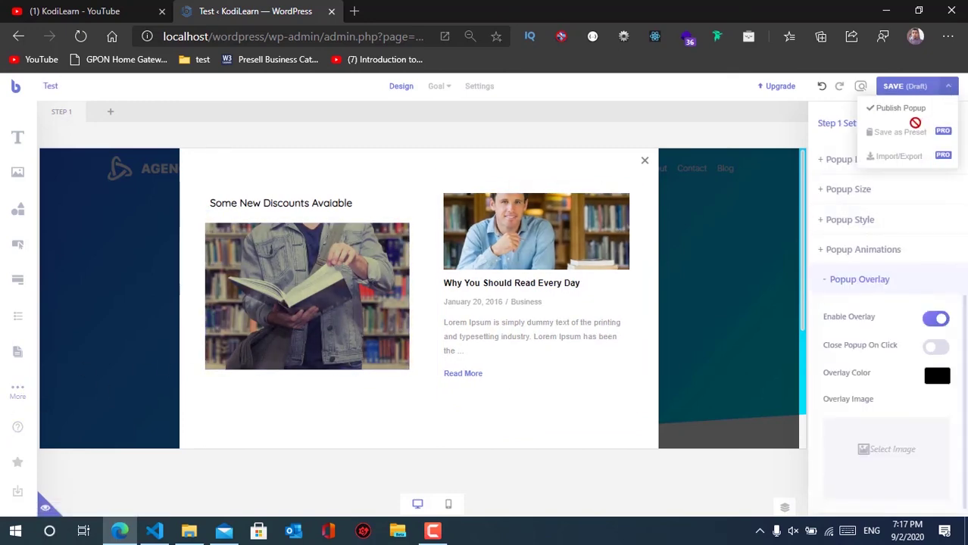
{"action": "left_click", "coordinate": [901, 108]}
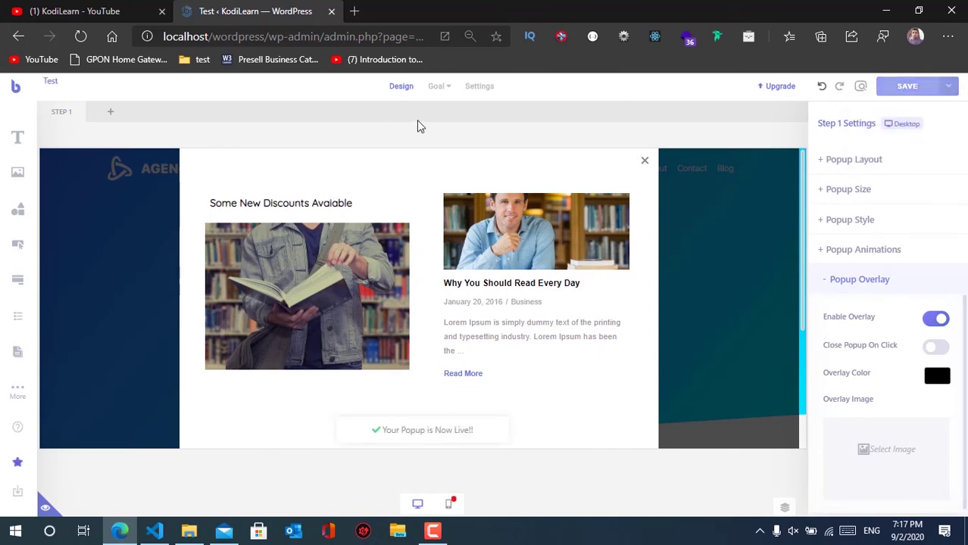
{"action": "left_click", "coordinate": [478, 88]}
{"action": "scroll", "coordinate": [339, 367], "scroll_direction": "down", "scroll_amount": 5}
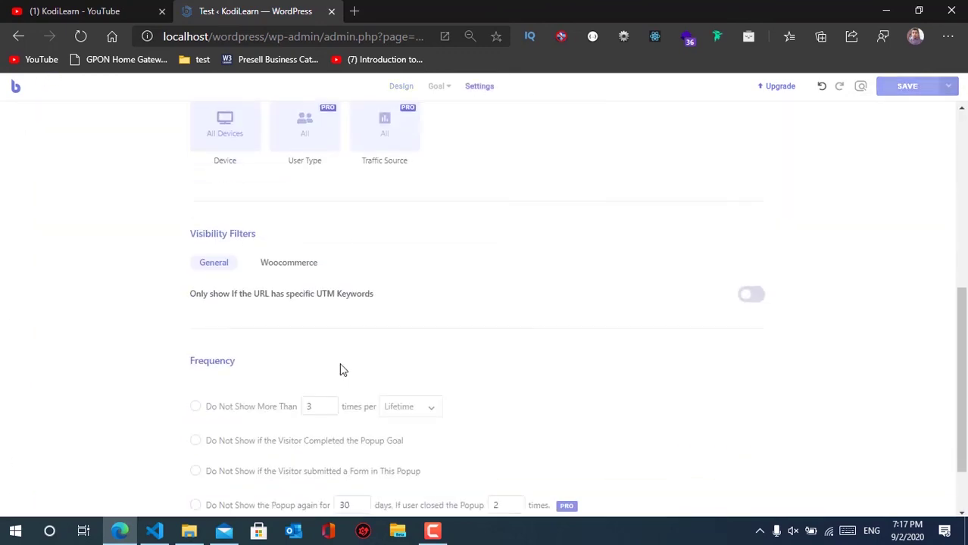
{"action": "scroll", "coordinate": [425, 369], "scroll_direction": "down", "scroll_amount": 1}
{"action": "scroll", "coordinate": [447, 370], "scroll_direction": "up", "scroll_amount": 1}
{"action": "scroll", "coordinate": [532, 347], "scroll_direction": "up", "scroll_amount": 5}
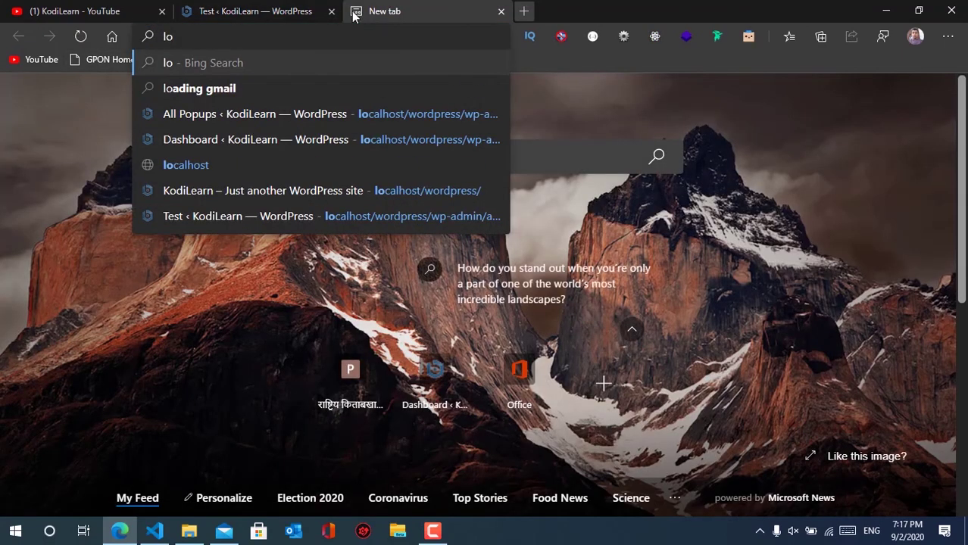
Load localhost/wordpress, close the live popup with its X, and return to the builder tab.
{"action": "key", "text": "Down"}
{"action": "key", "text": "Down"}
{"action": "key", "text": "BackSpace"}
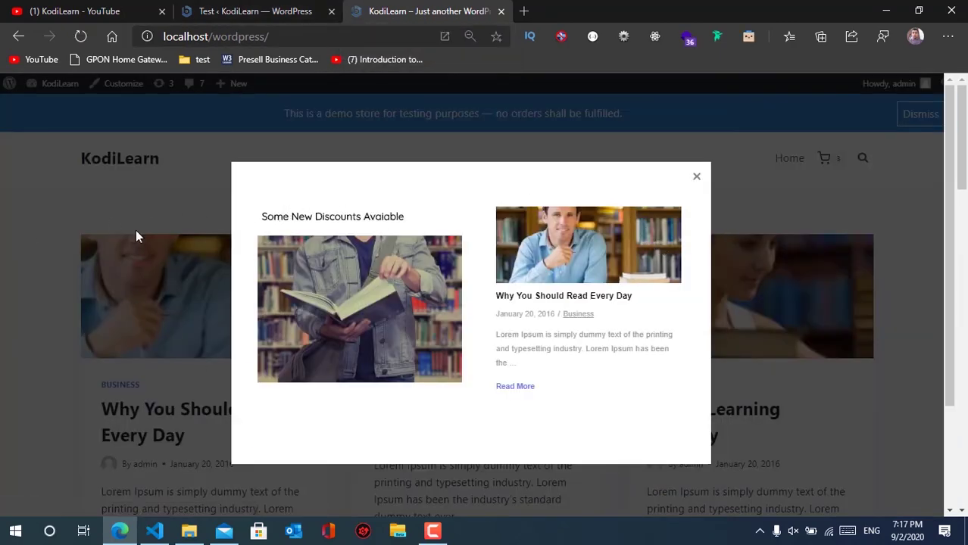
{"action": "left_click", "coordinate": [242, 10]}
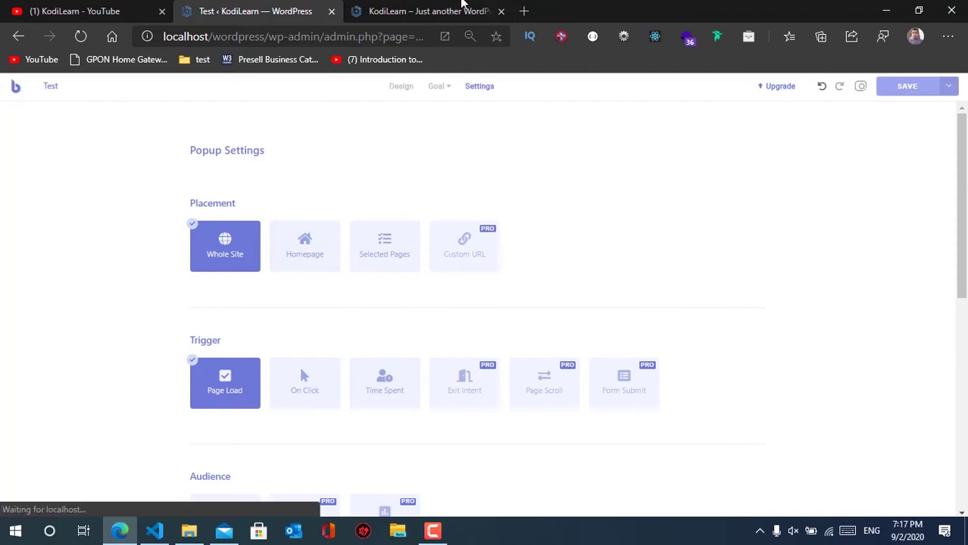
{"action": "left_click", "coordinate": [455, 11]}
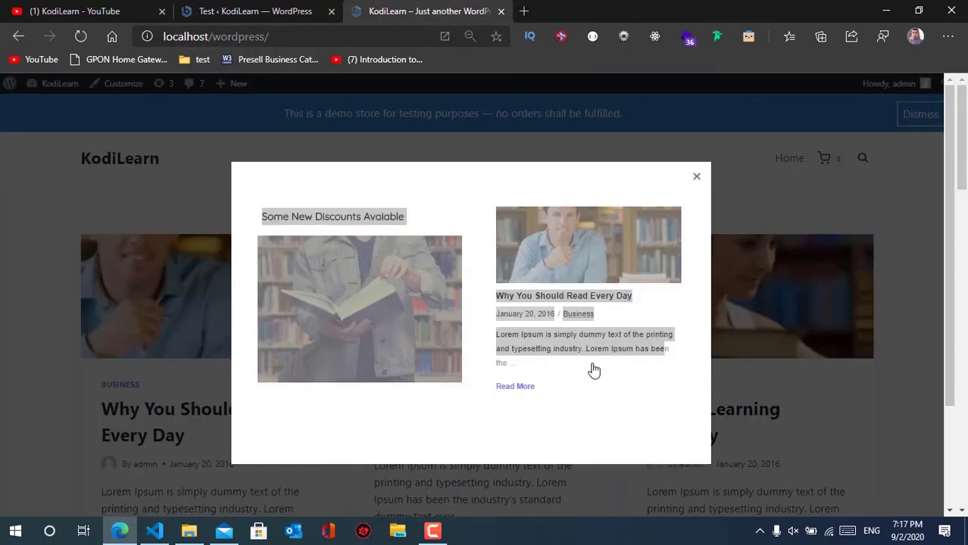
{"action": "left_click", "coordinate": [570, 445]}
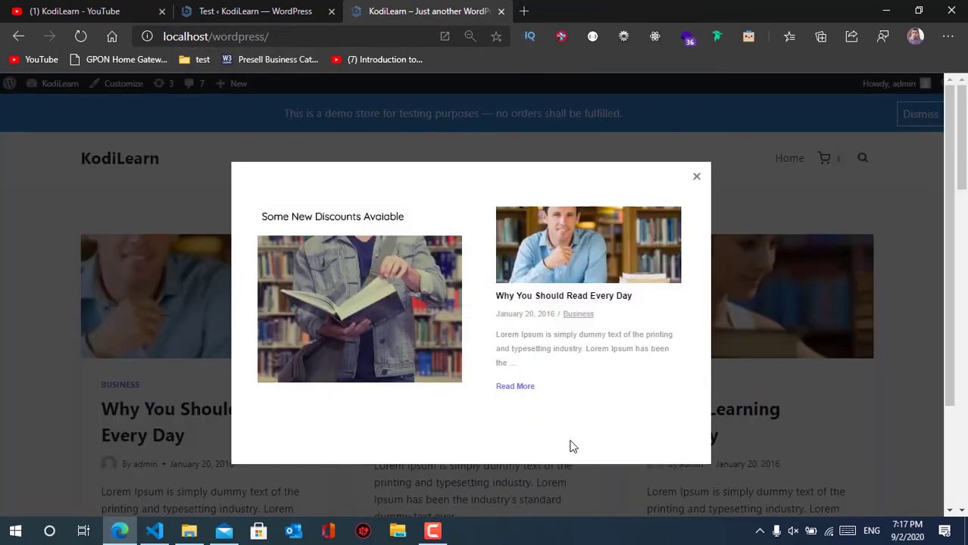
{"action": "left_click", "coordinate": [696, 179]}
{"action": "left_click", "coordinate": [296, 6]}
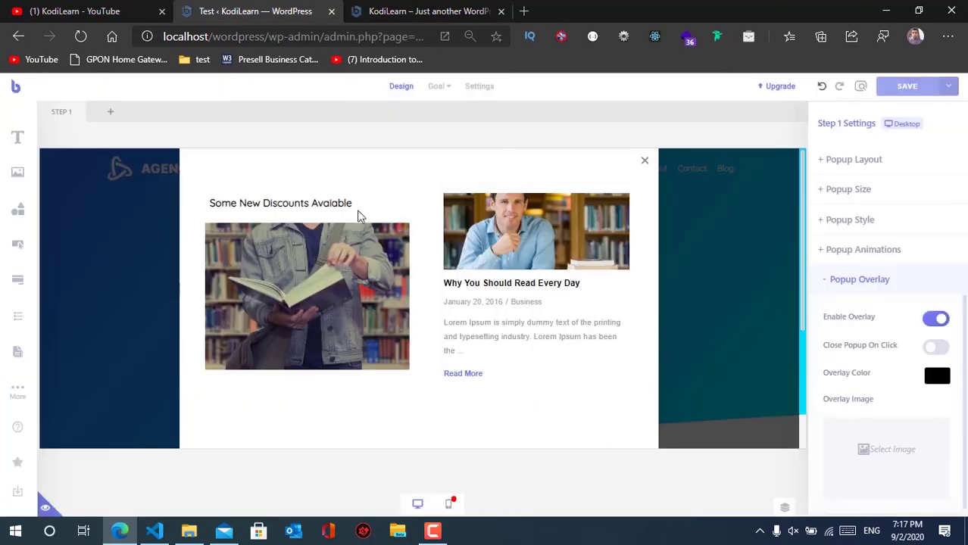